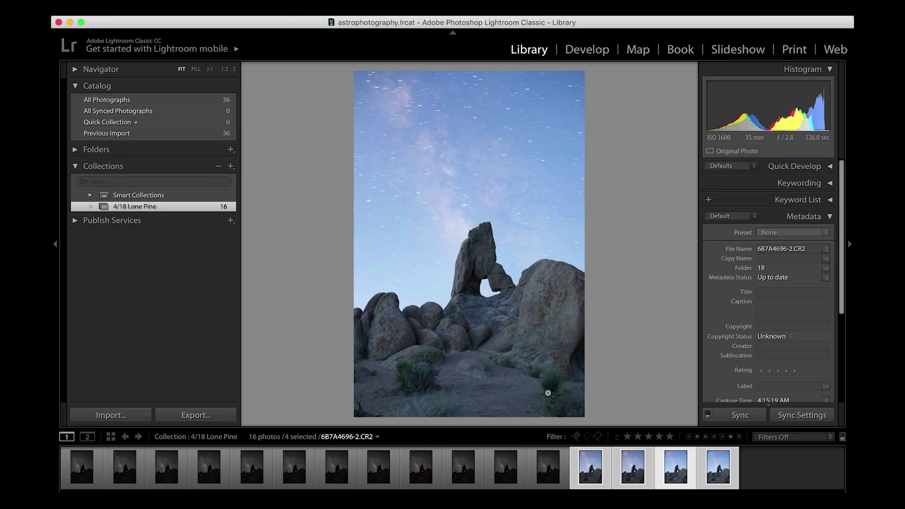
Select the twelve Milky Way shots and develop them with Exposure +0.65, Vibrance and Saturation +100
left_click(89, 471)
left_click(547, 467, "shift")
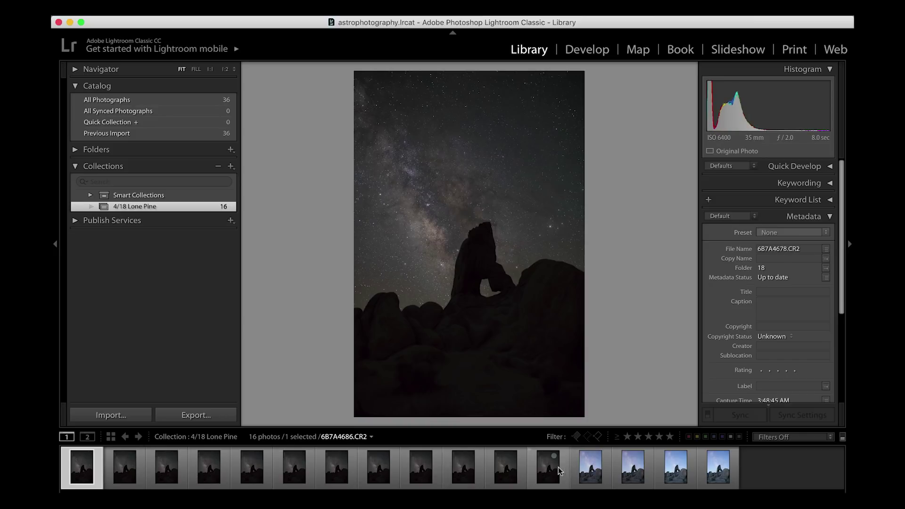
left_click(587, 50)
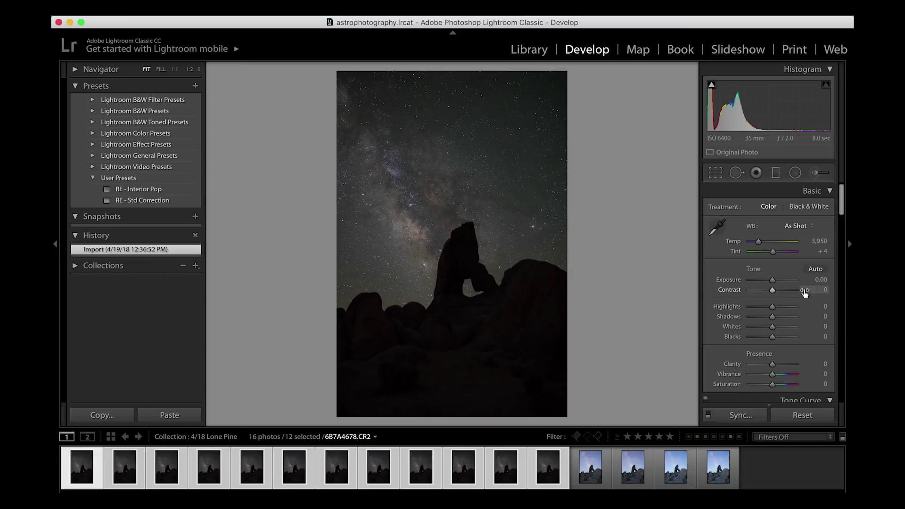
left_click_drag(772, 280, 775, 281)
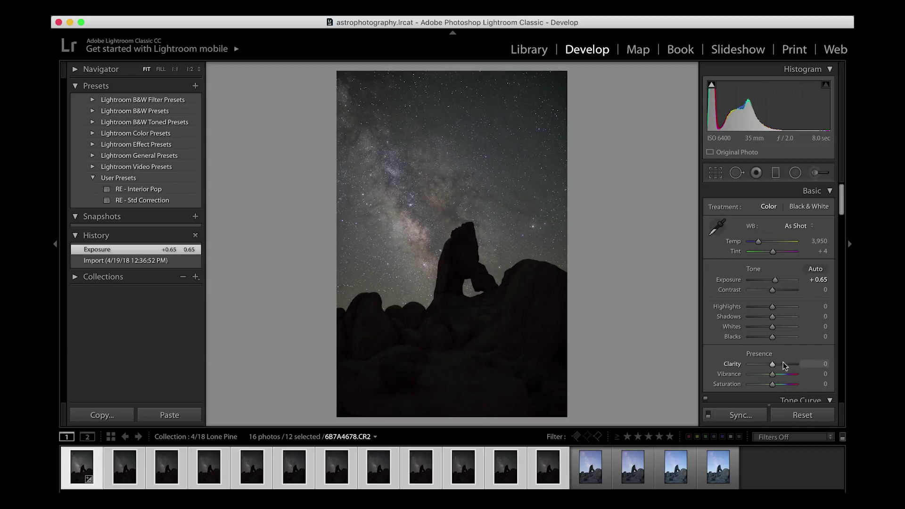
left_click_drag(772, 374, 819, 387)
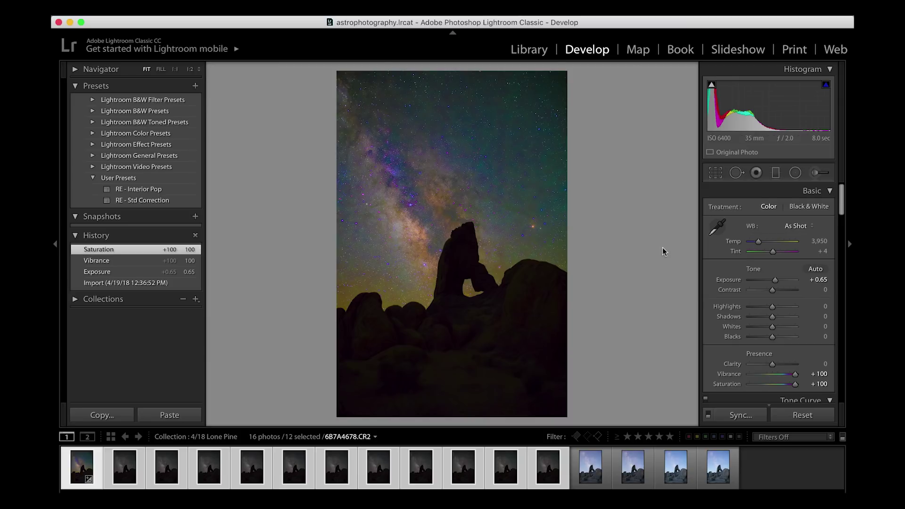
Set white balance to Temp 4,039 and Tint +8, and reset Vibrance and Saturation to 0
left_click(757, 243)
left_click_drag(757, 243, 758, 243)
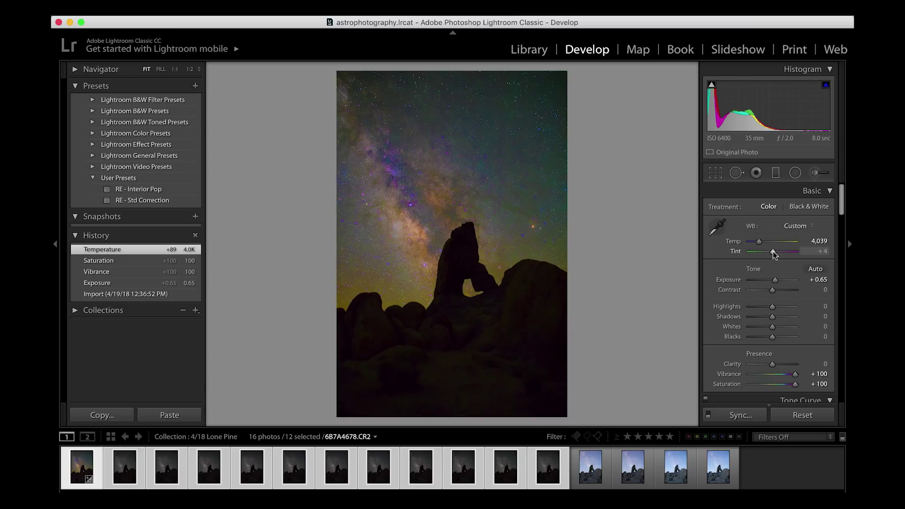
left_click_drag(773, 251, 774, 251)
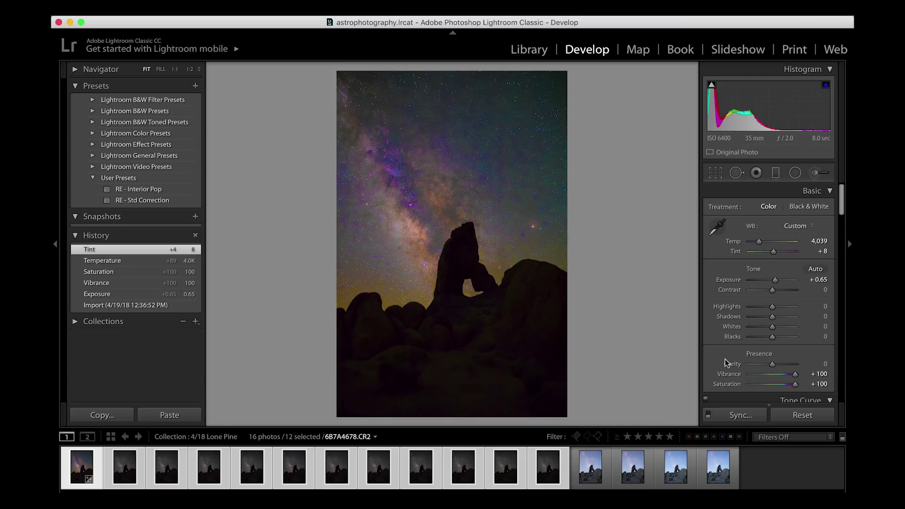
double_click(729, 375)
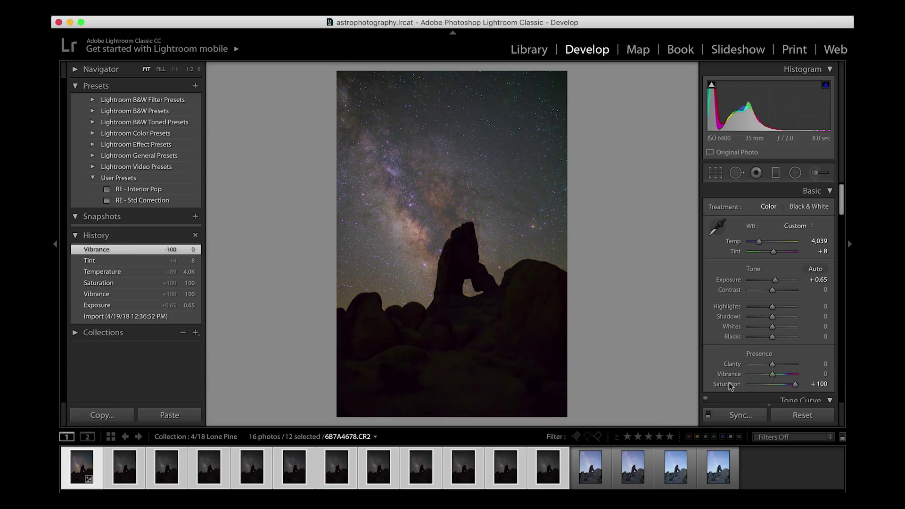
double_click(729, 385)
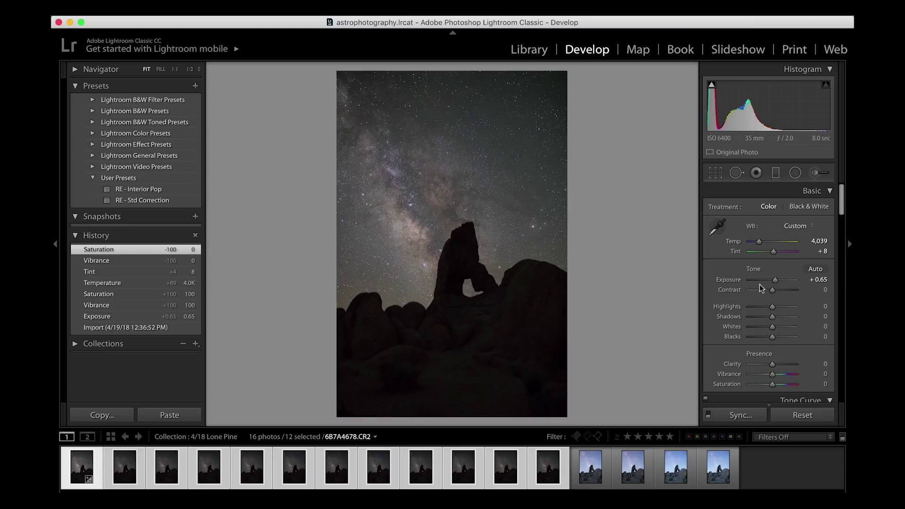
Shape the tone curve by lifting the black point and adding an upper mid-tone point
scroll(771, 304, "down", 3)
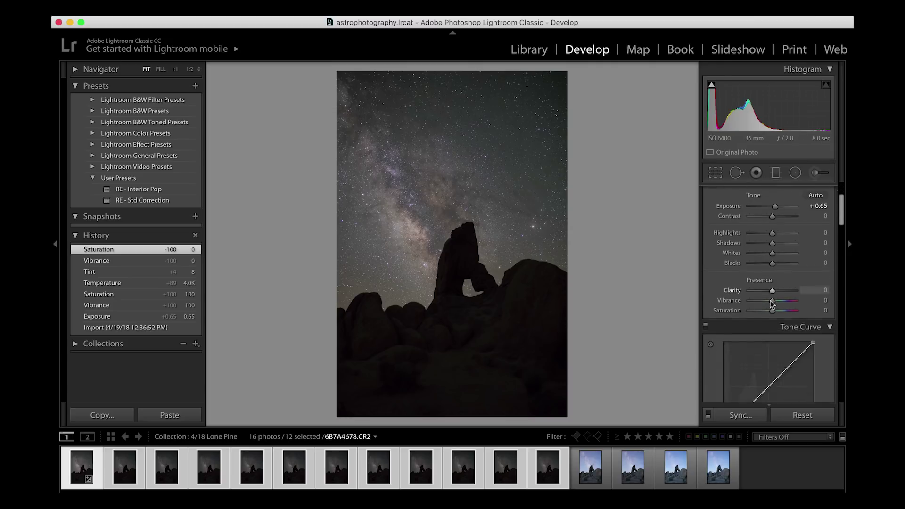
scroll(771, 304, "down", 5)
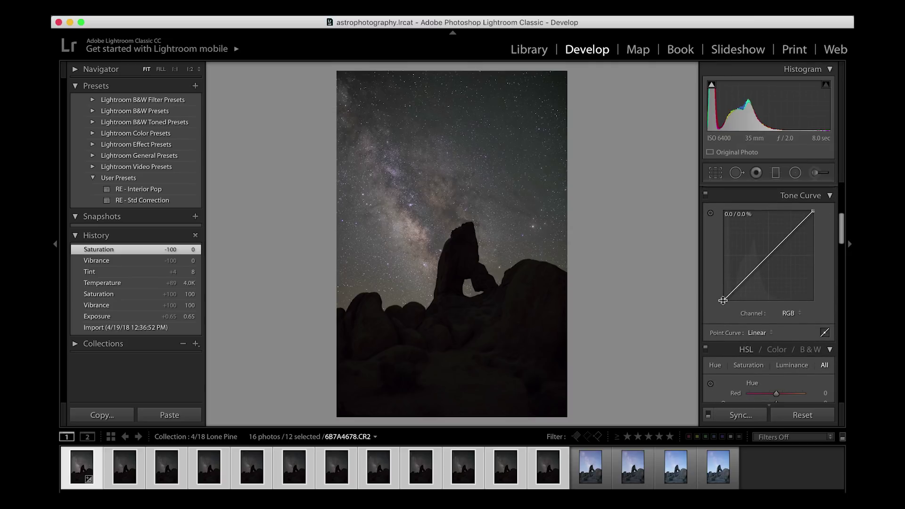
left_click_drag(723, 300, 735, 289)
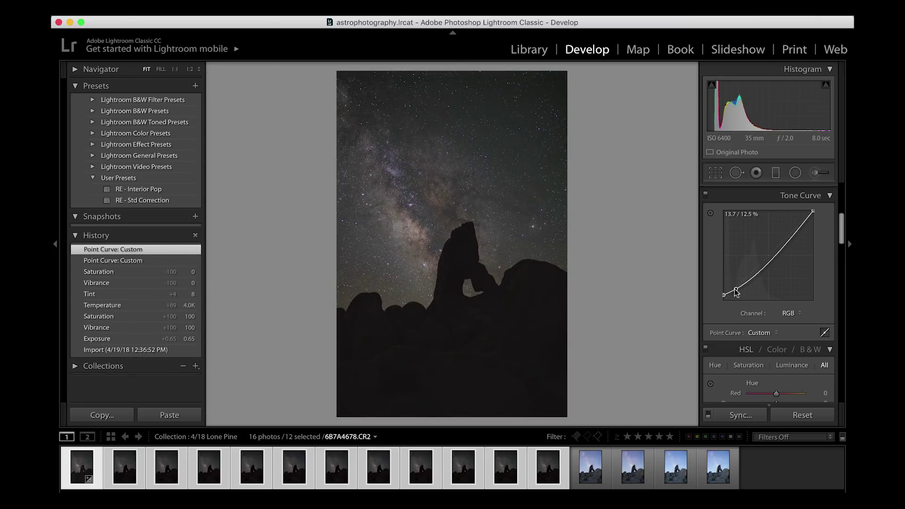
left_click_drag(789, 244, 777, 239)
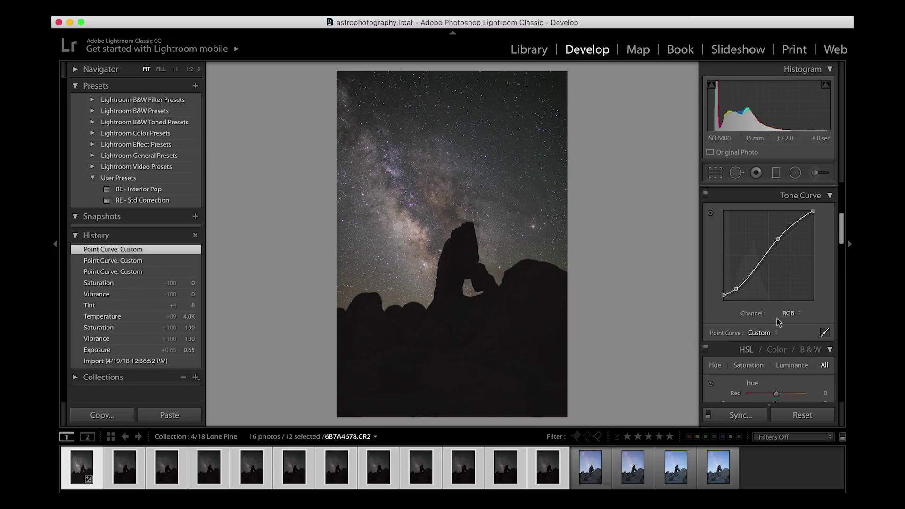
Set Contrast +5, Highlights -15, Whites -10 and Clarity +8 in the Basic panel
scroll(777, 316, "up", 5)
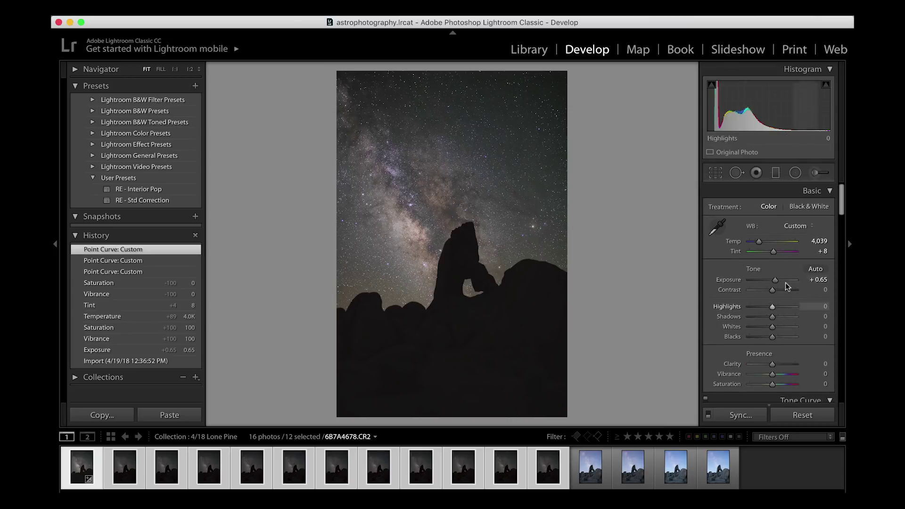
left_click_drag(772, 293, 775, 349)
scroll(772, 351, "down", 1)
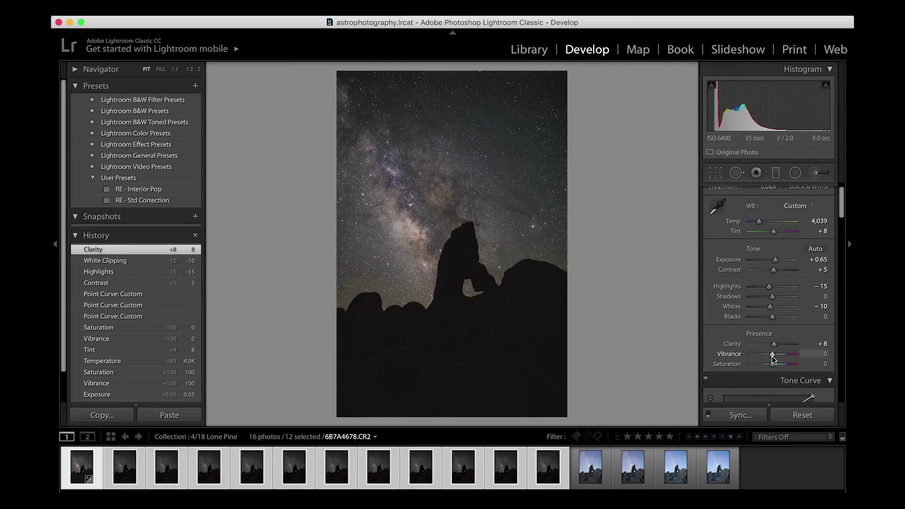
scroll(758, 223, "down", 15)
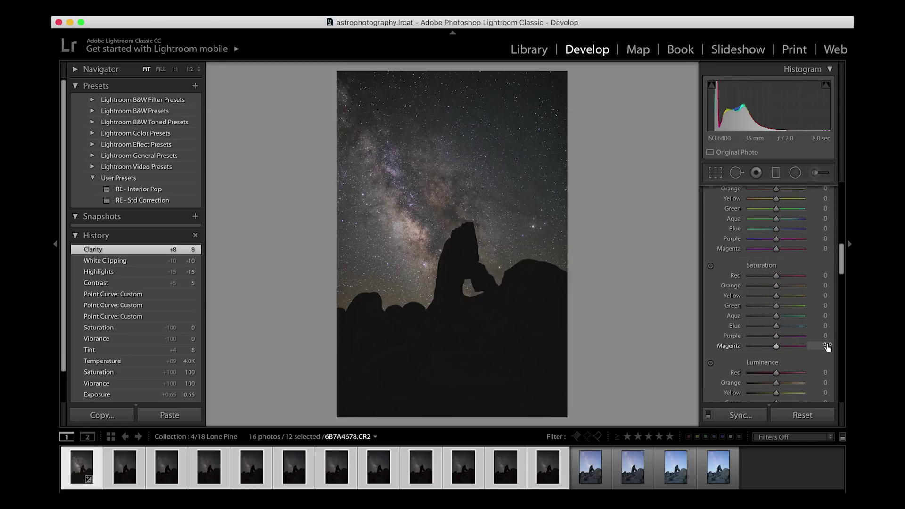
Boost HSL saturation for Orange (+11), Yellow, Blue, Purple and Magenta
scroll(811, 338, "down", 3)
scroll(811, 337, "down", 2)
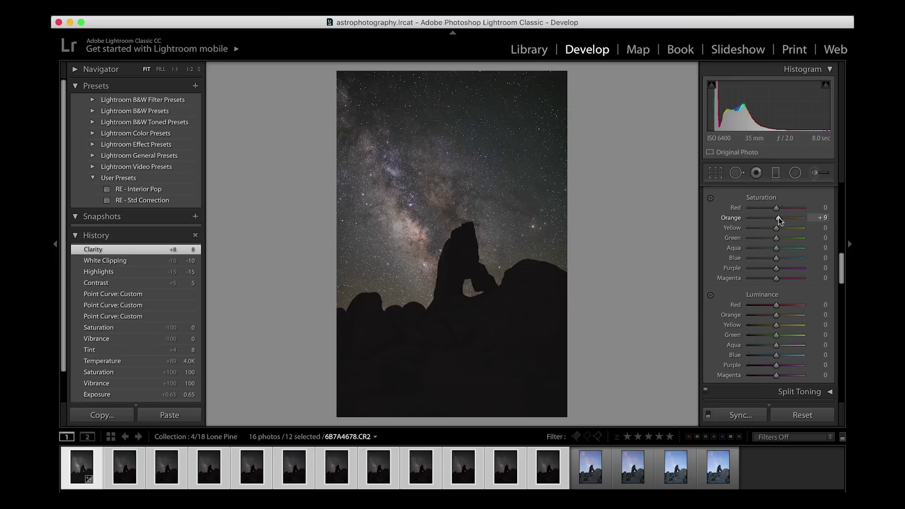
left_click_drag(776, 219, 782, 269)
left_click_drag(775, 278, 780, 278)
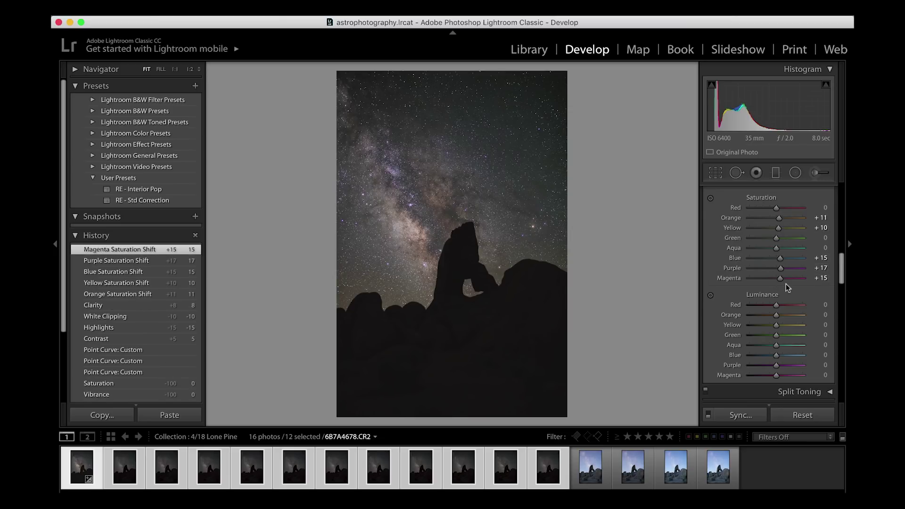
Enable Remove Chromatic Aberration, set Vibrance to +33 and bring up the Sync settings
scroll(785, 284, "down", 10)
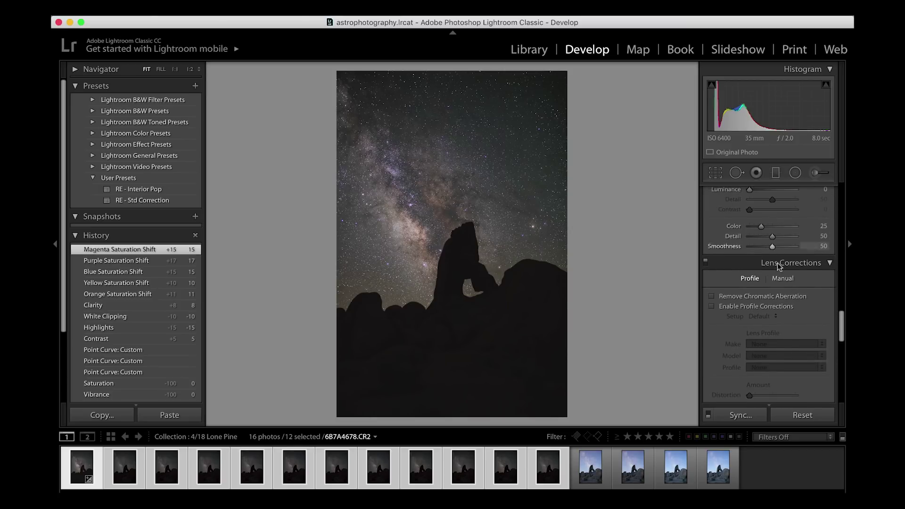
left_click(748, 296)
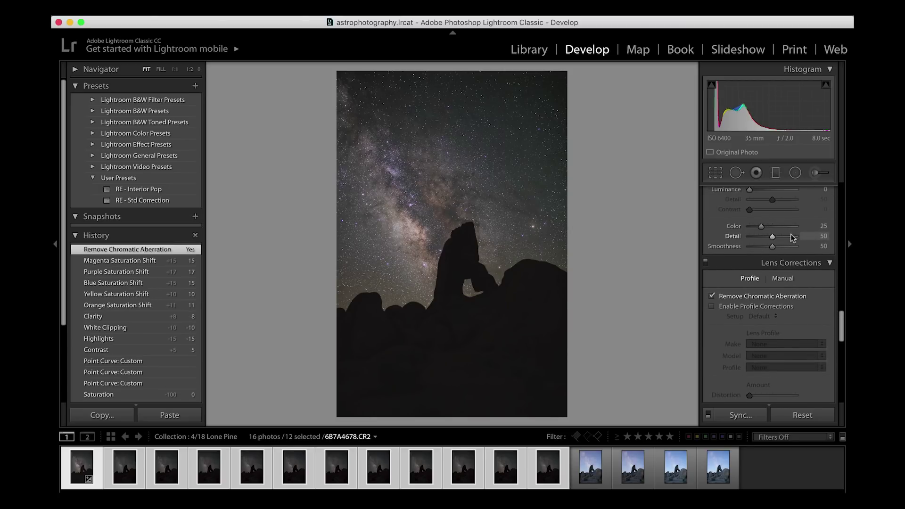
scroll(767, 236, "up", 3)
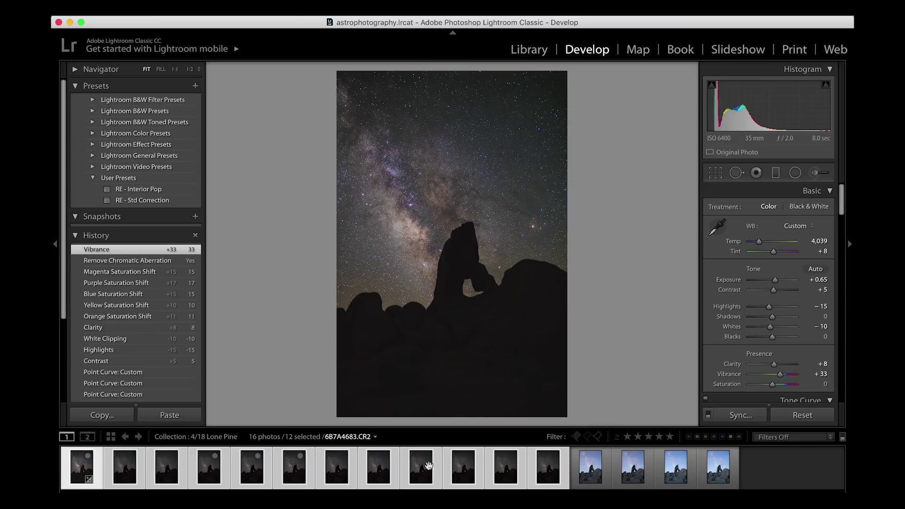
left_click(744, 414)
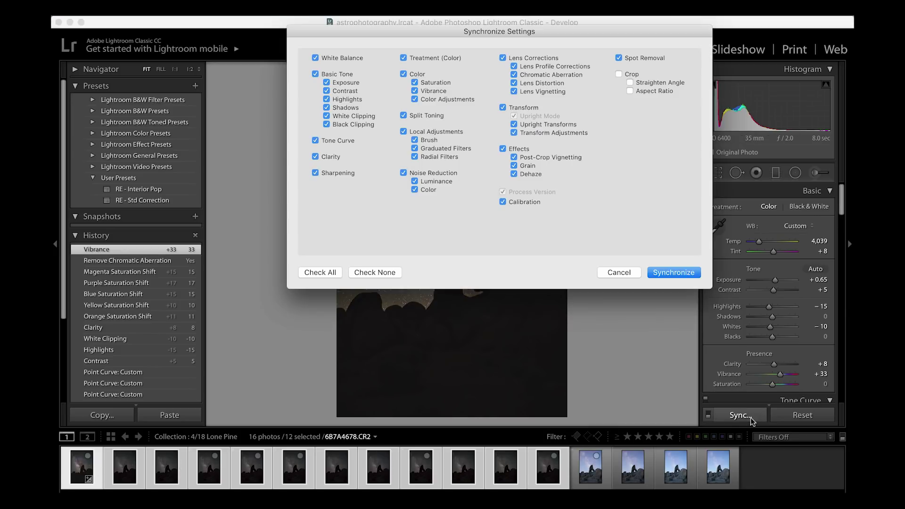
Synchronize all develop settings to the twelve selected photos and check photo 6B7A4683
left_click(683, 276)
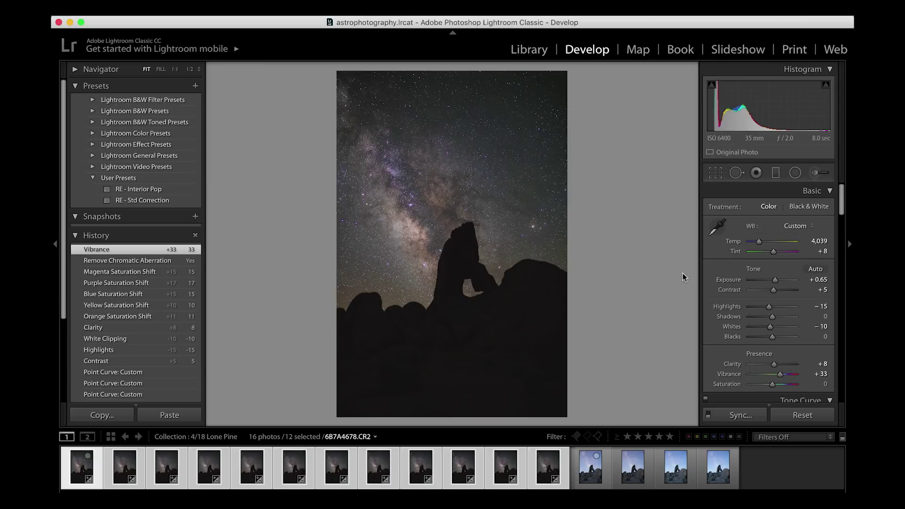
left_click(294, 466)
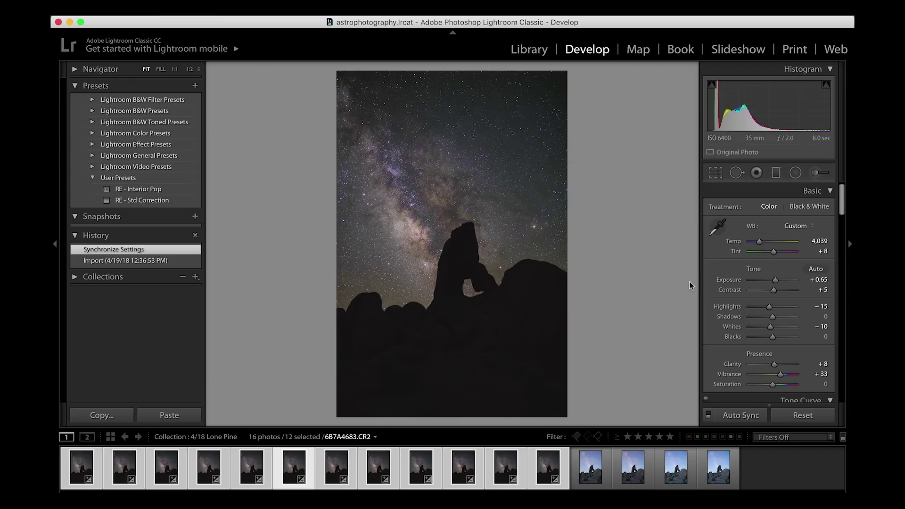
Export the twelve edited photos to the _Tutorials > _tutorial > Alabama Hills folder
key("super+shift+e")
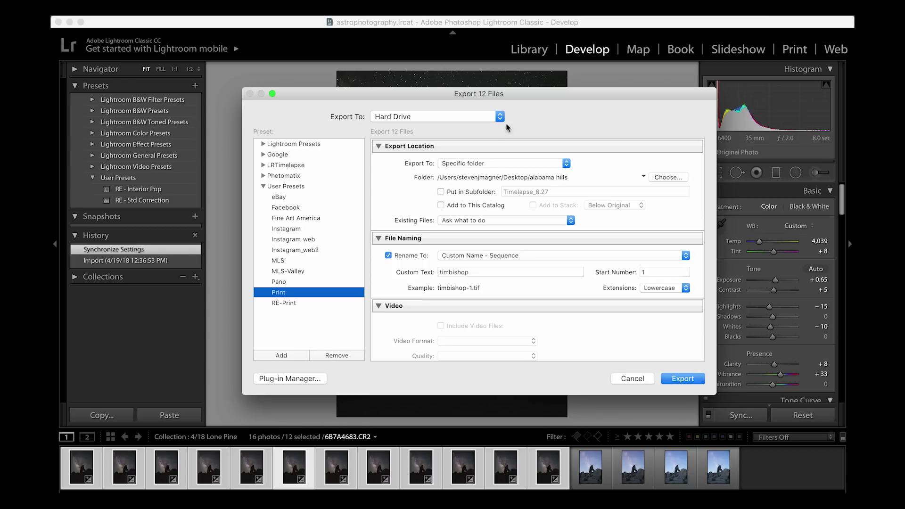
left_click(669, 177)
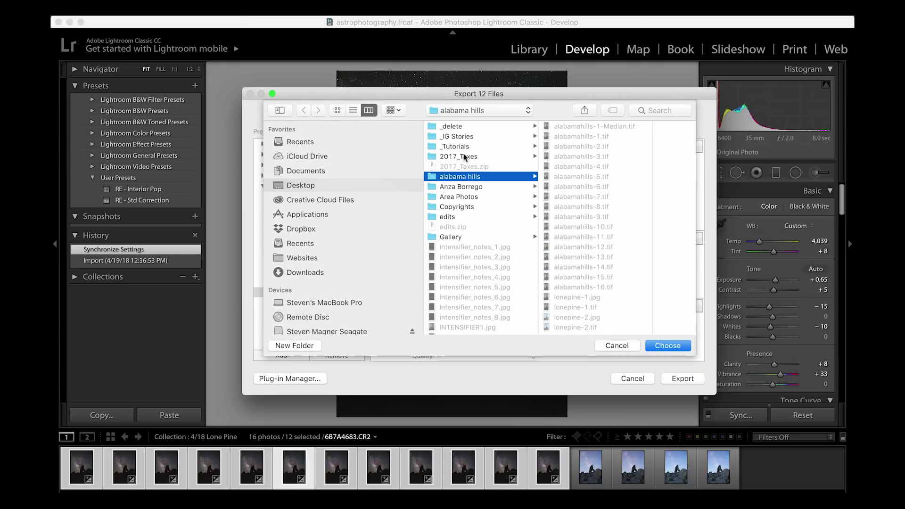
left_click(467, 137)
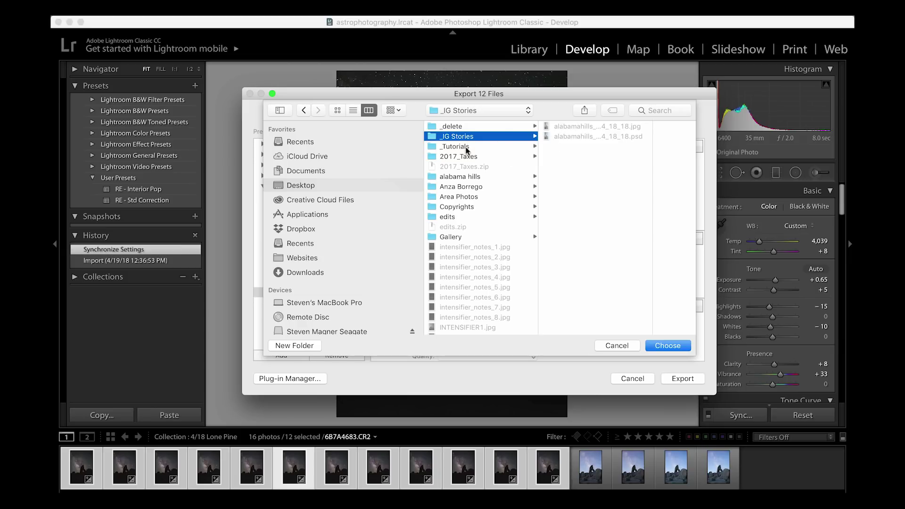
left_click(466, 149)
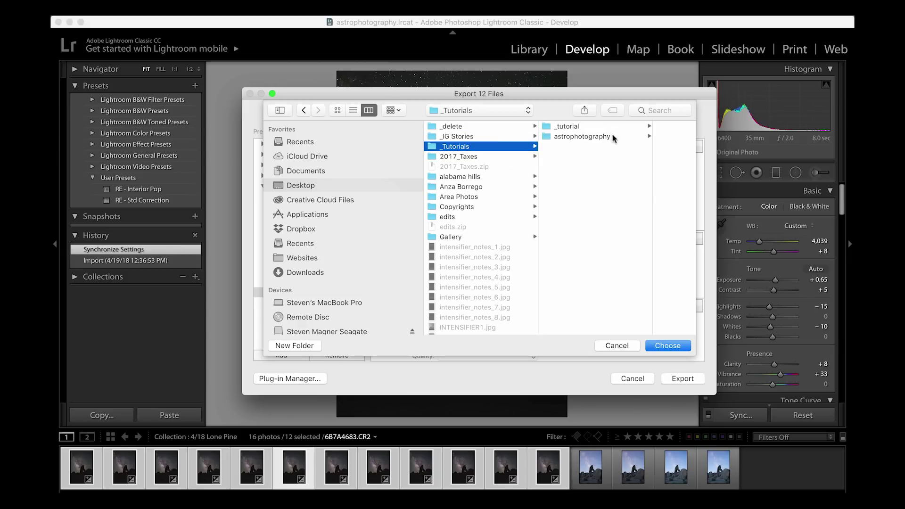
left_click(571, 127)
left_click(620, 127)
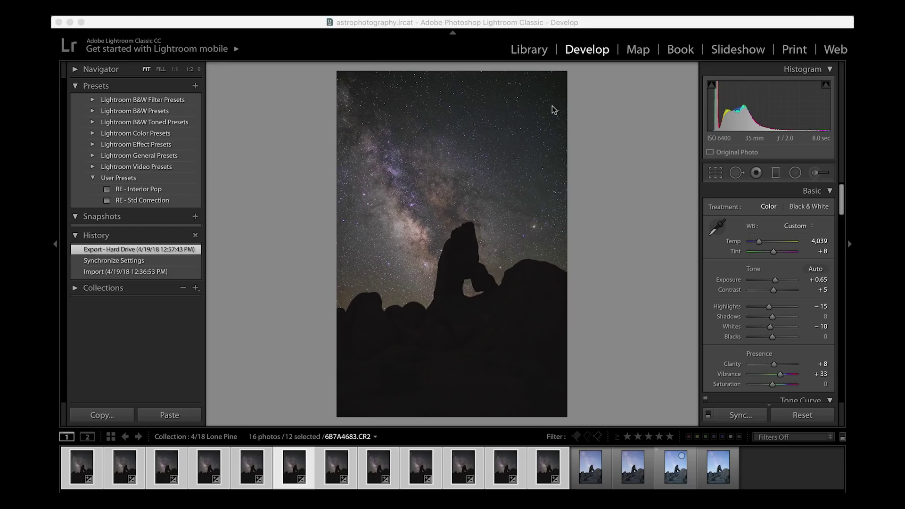
Launch Starry Landscape Stacker and dismiss its new-features message
mouse_move(485, 490)
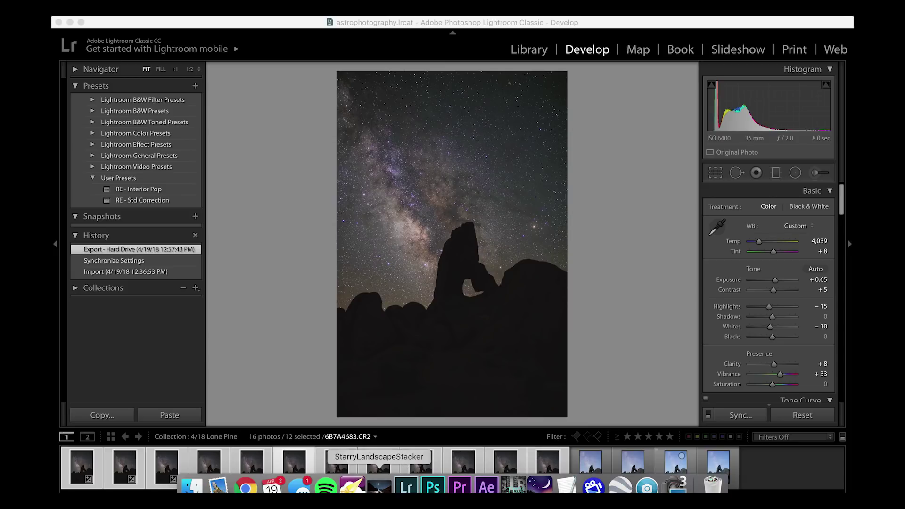
left_click(378, 485)
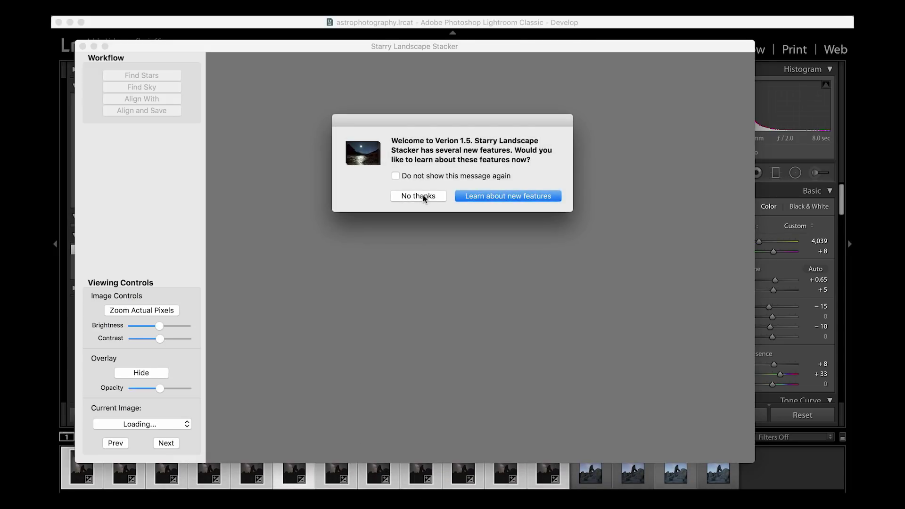
left_click(418, 195)
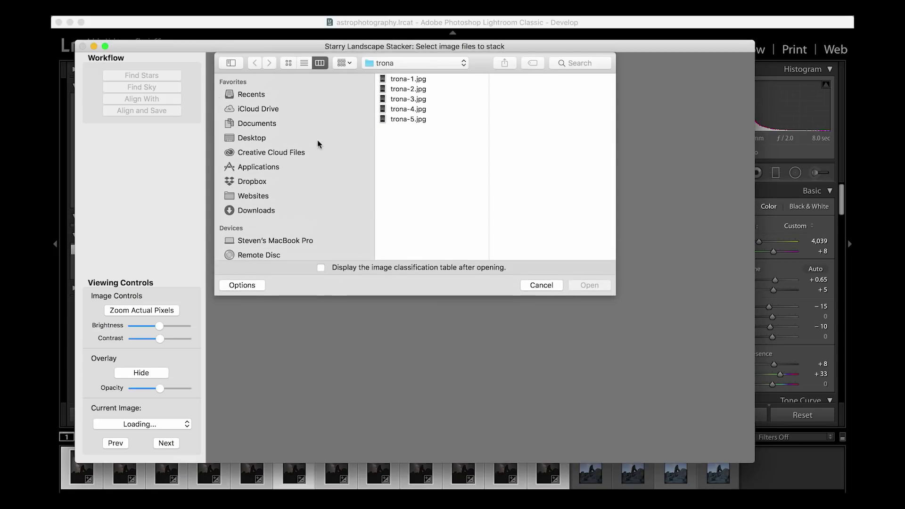
Load all twelve alabamahills_milkyway TIFs from the Images folder for stacking
key("super+Tab")
key("super+Tab")
key("super+Tab")
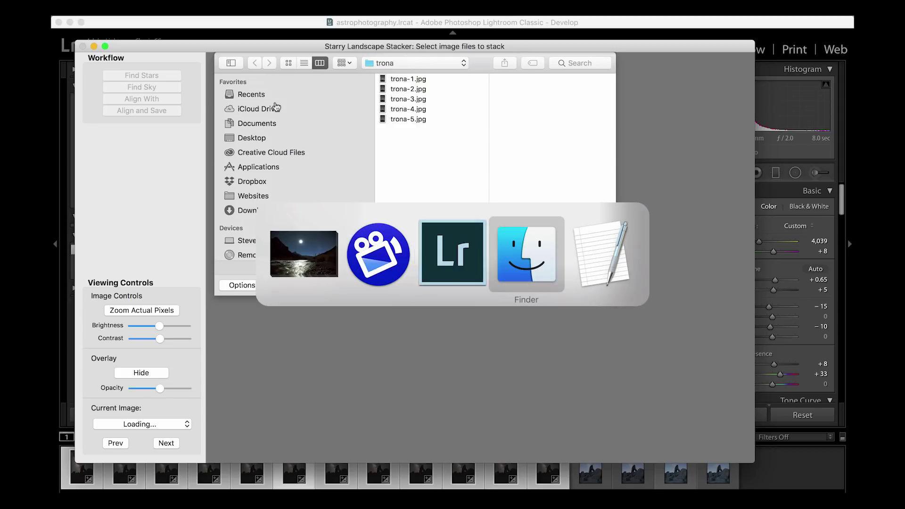
left_click(503, 105)
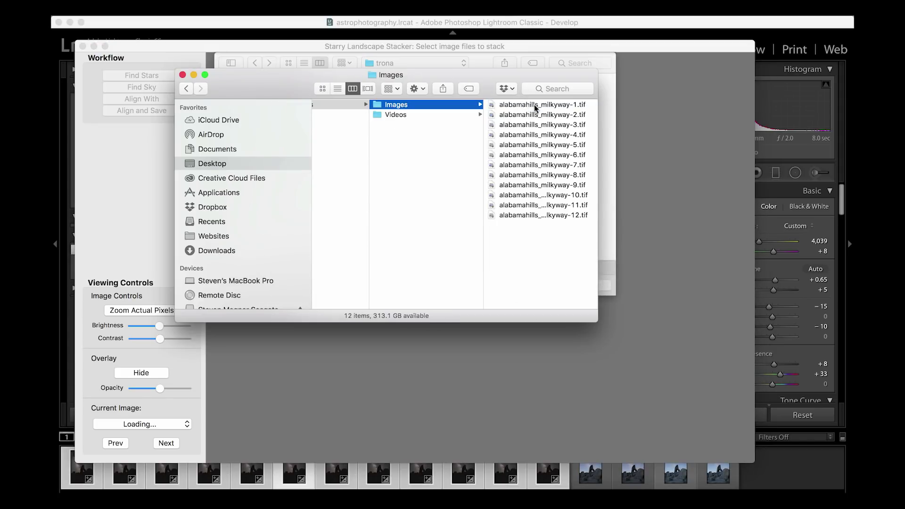
key("super+a")
left_click_drag(535, 108, 606, 280)
left_click(589, 285)
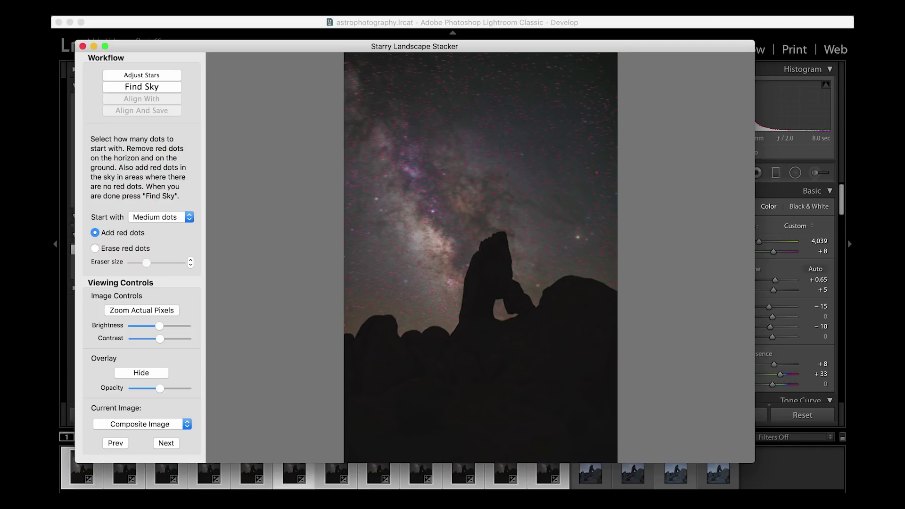
left_click(147, 88)
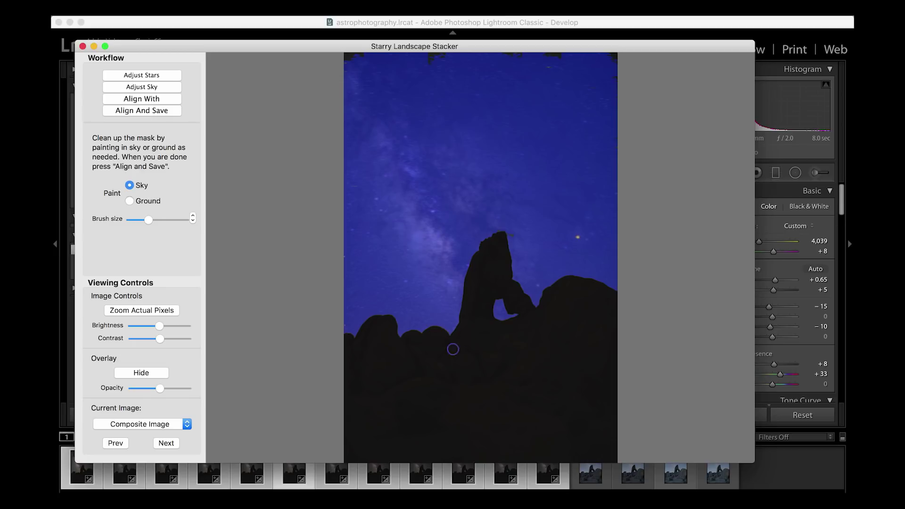
At actual pixels, paint the streaks along the rock edges into the sky mask with a smaller brush
key("z")
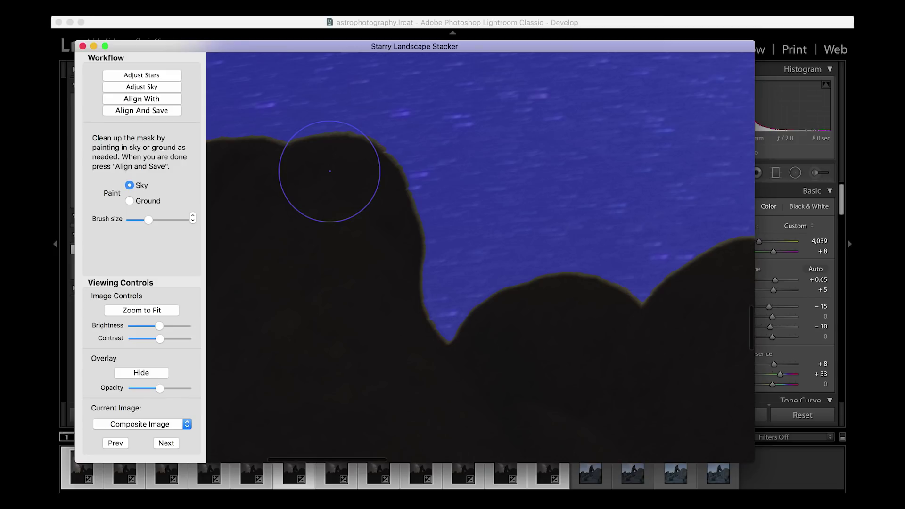
mouse_move(309, 168)
left_mouse_down()
mouse_move(429, 196)
mouse_move(513, 254)
mouse_move(529, 254)
mouse_move(486, 269)
mouse_move(471, 237)
mouse_move(476, 139)
left_mouse_up()
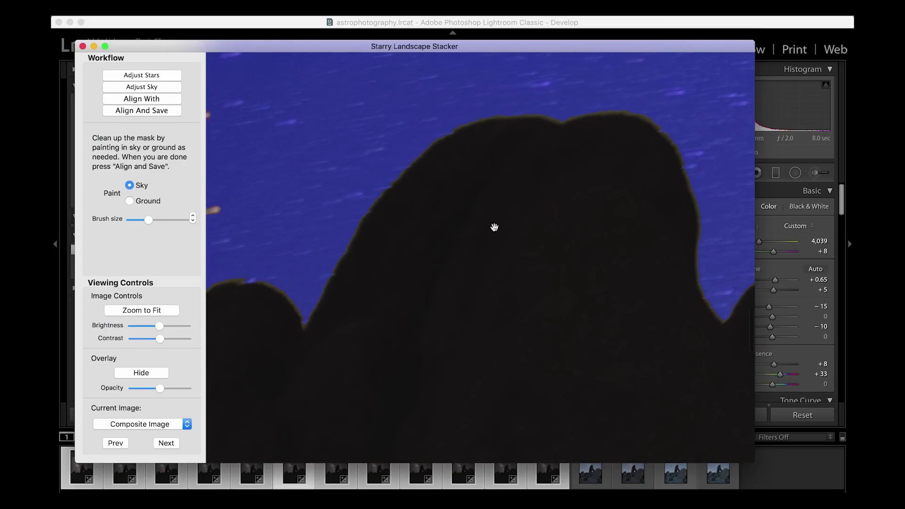
left_click_drag(632, 201, 700, 219)
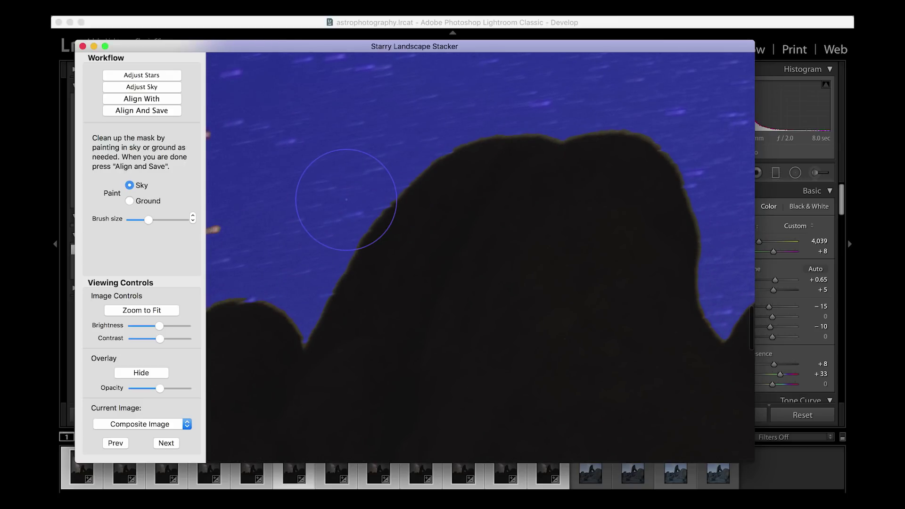
key("bracketleft")
key("bracketleft")
key("bracketleft")
key("bracketleft")
key("bracketleft")
key("bracketleft")
key("bracketleft")
key("bracketleft")
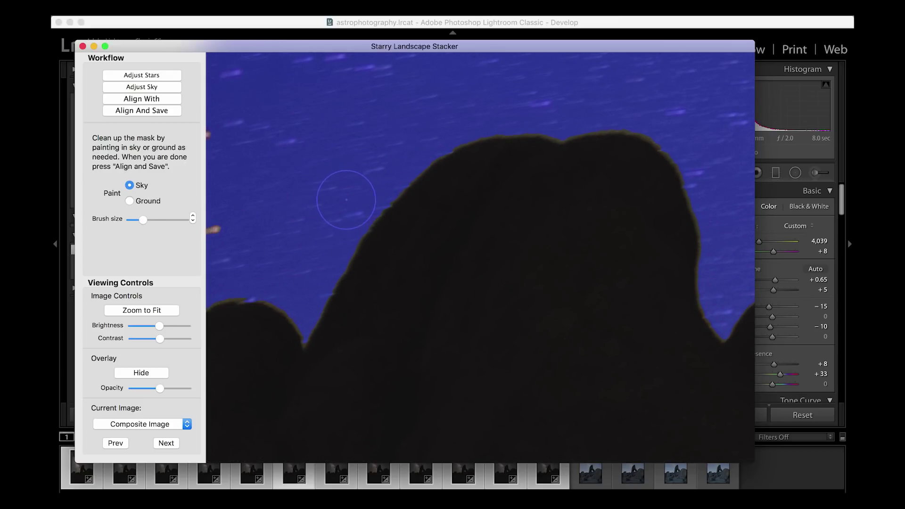
key("bracketleft")
key("bracketleft")
key("bracketleft")
key("bracketleft")
key("bracketleft")
left_click_drag(224, 226, 218, 228)
left_click_drag(211, 150, 209, 130)
Enlarge the brush and review the sky mask at actual-pixel and fit-to-screen views
key("alt")
scroll(699, 282, "up", 5)
key("alt")
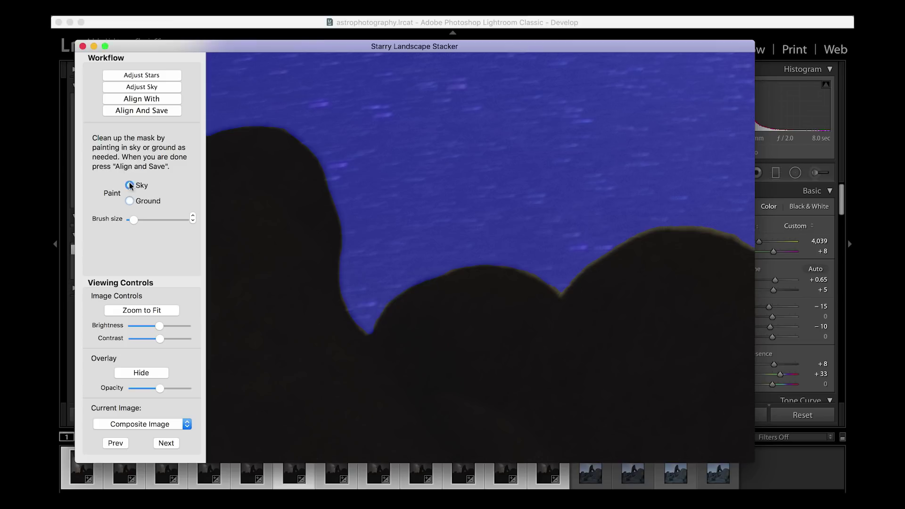
scroll(490, 238, "right", 5)
scroll(490, 238, "right", 10)
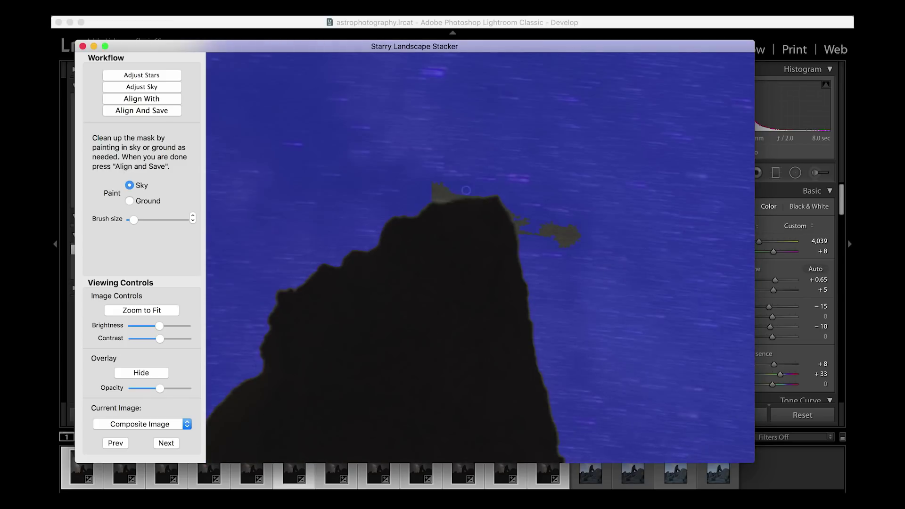
scroll(561, 245, "right", 10)
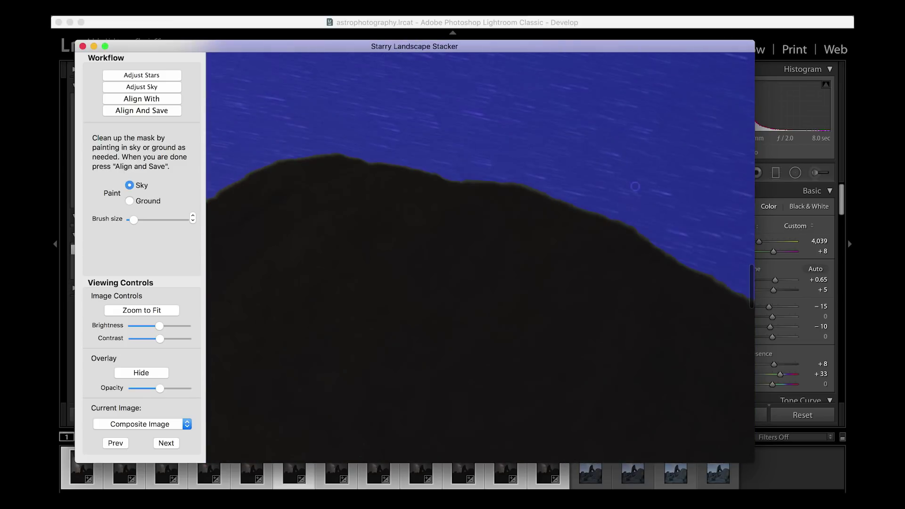
key("super+0")
left_click_drag(134, 220, 162, 219)
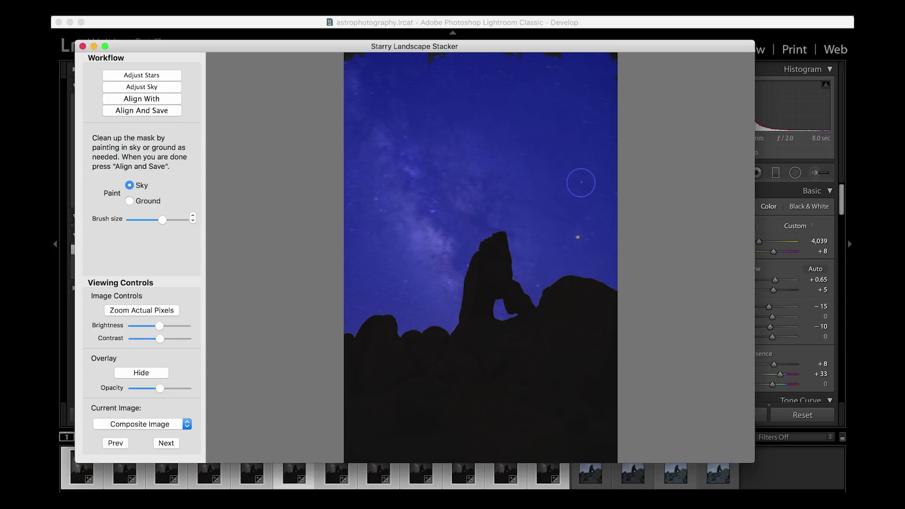
key("super+1")
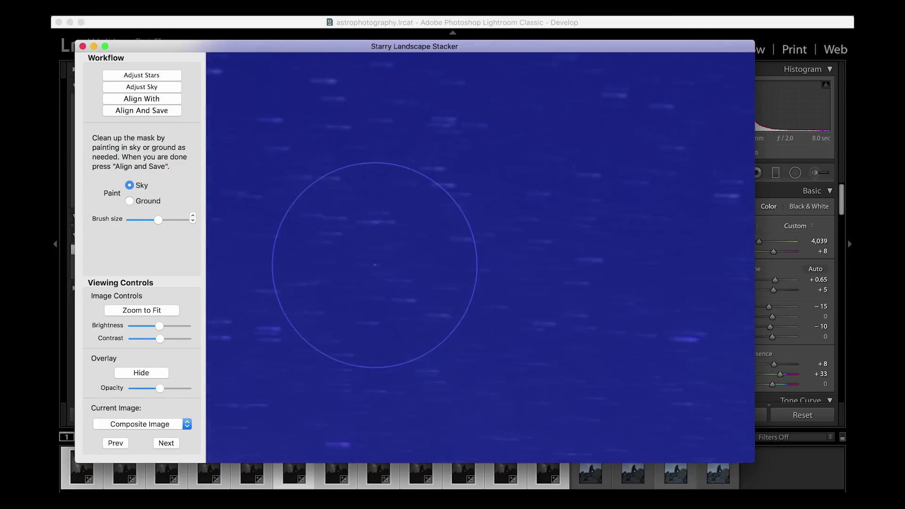
scroll(441, 118, "up", 2)
key("super+0")
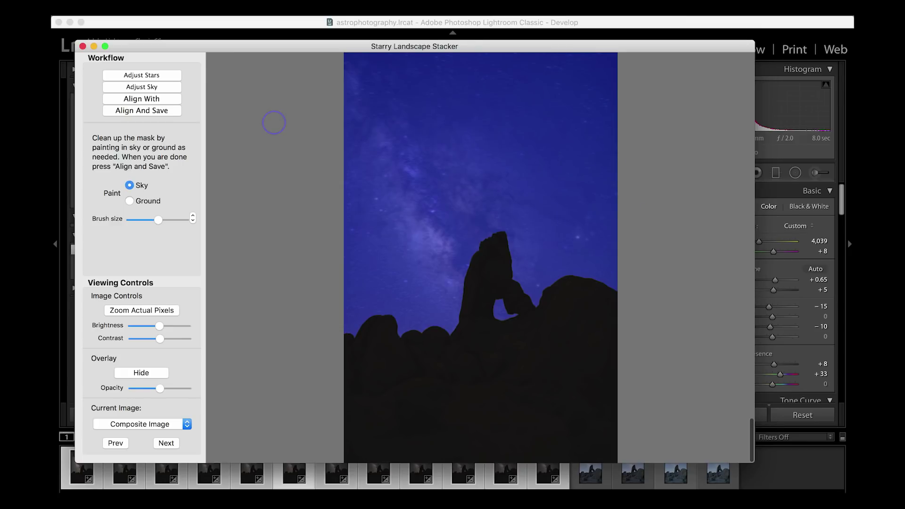
Align and save the Median stack as alabamahills_milkyway-1-Median.tif, skipping the mask copy
left_click(151, 112)
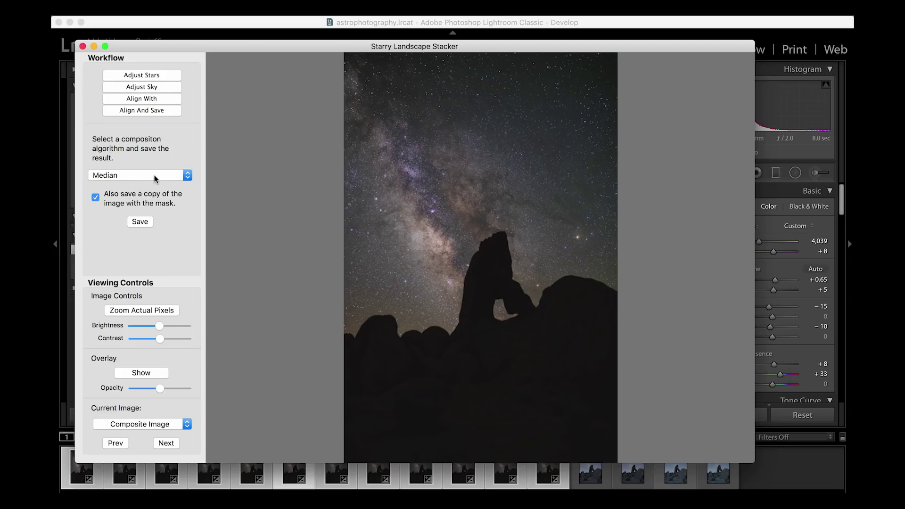
left_click(140, 221)
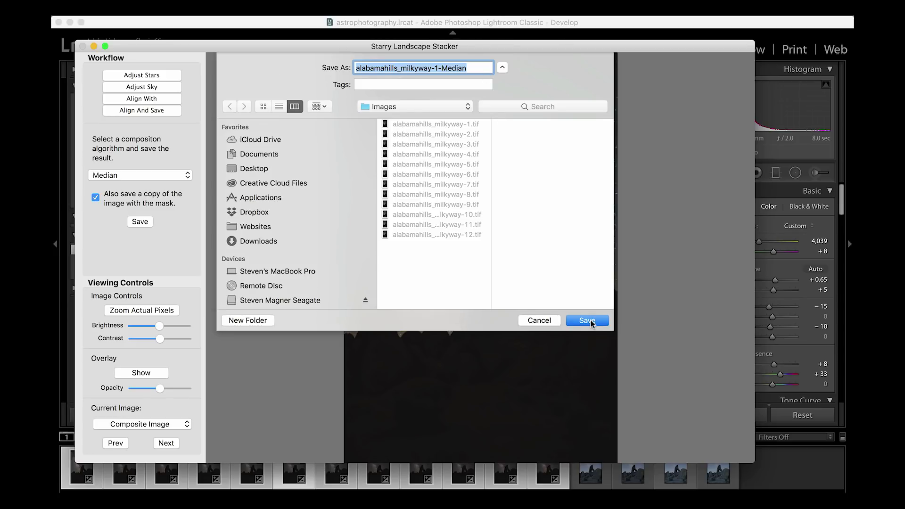
left_click(587, 320)
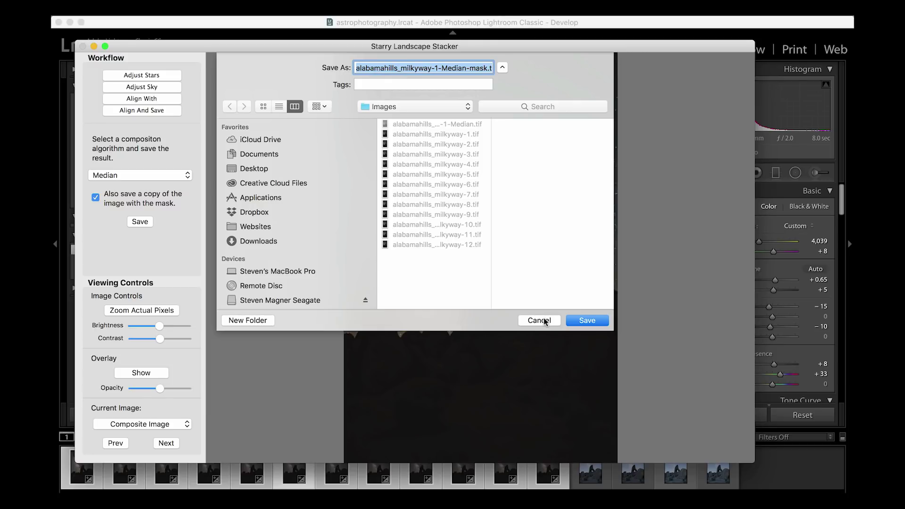
left_click(544, 320)
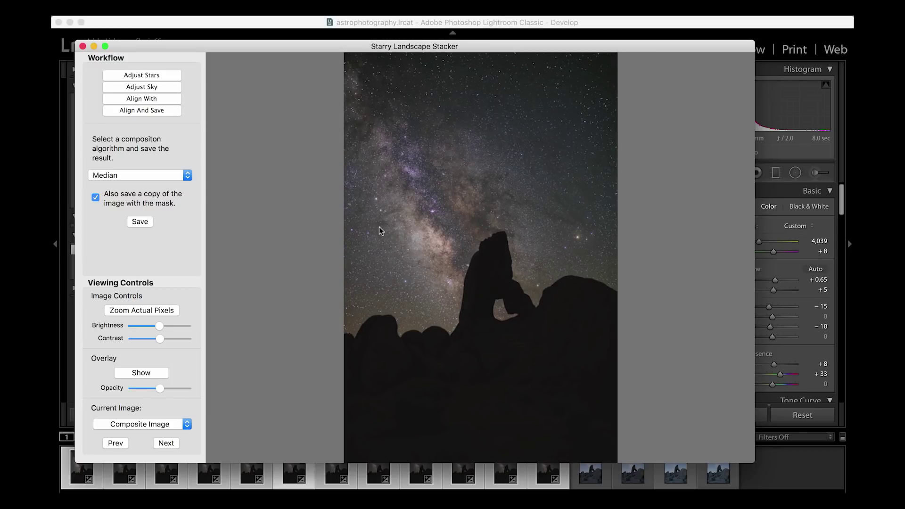
Send alabamahills_milkyway-1-Median.tif from Finder to Photoshop, then return to Lightroom Classic
key("super+Tab")
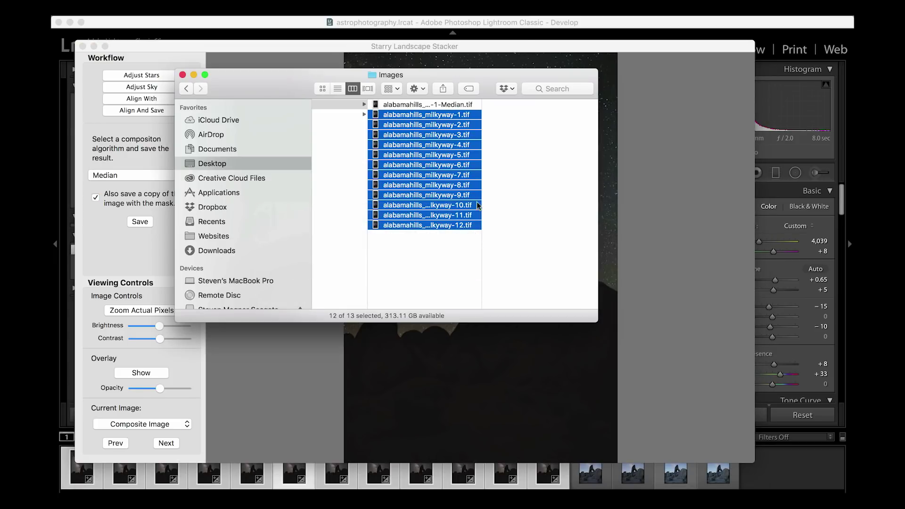
left_click(439, 104)
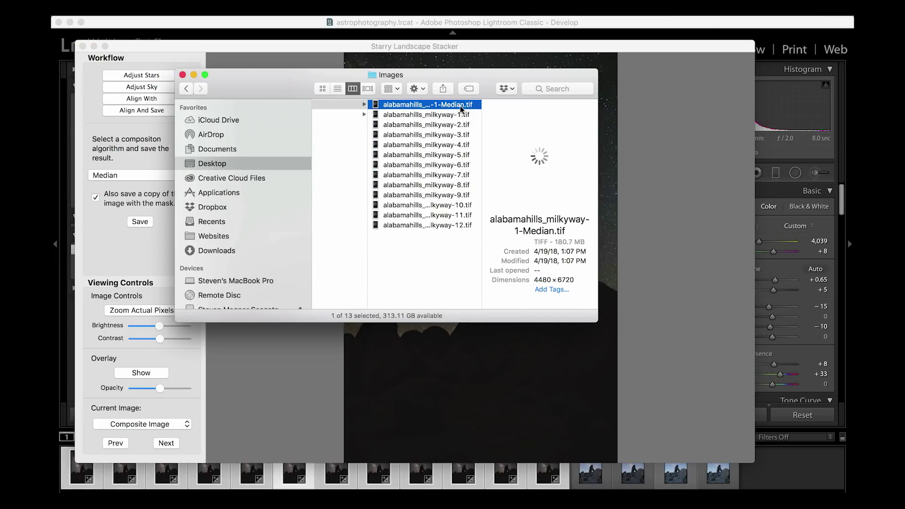
left_click_drag(457, 104, 432, 488)
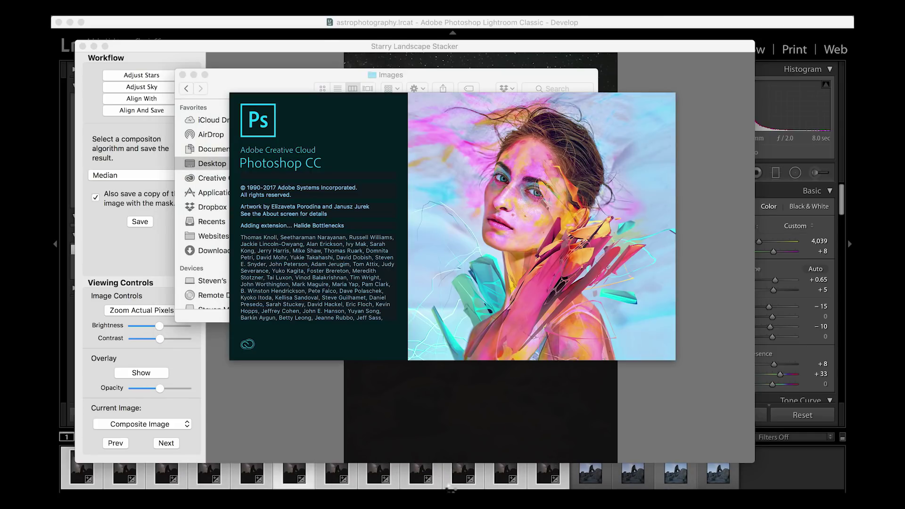
mouse_move(432, 485)
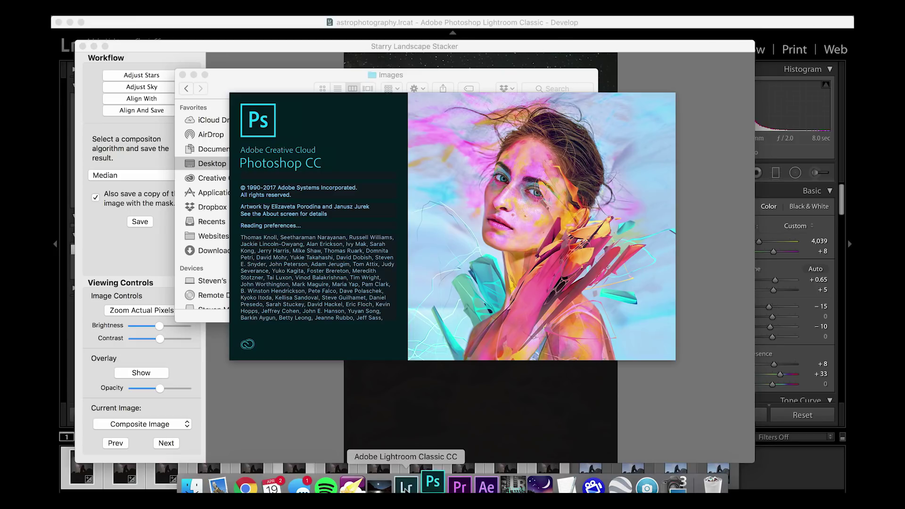
left_click(405, 486)
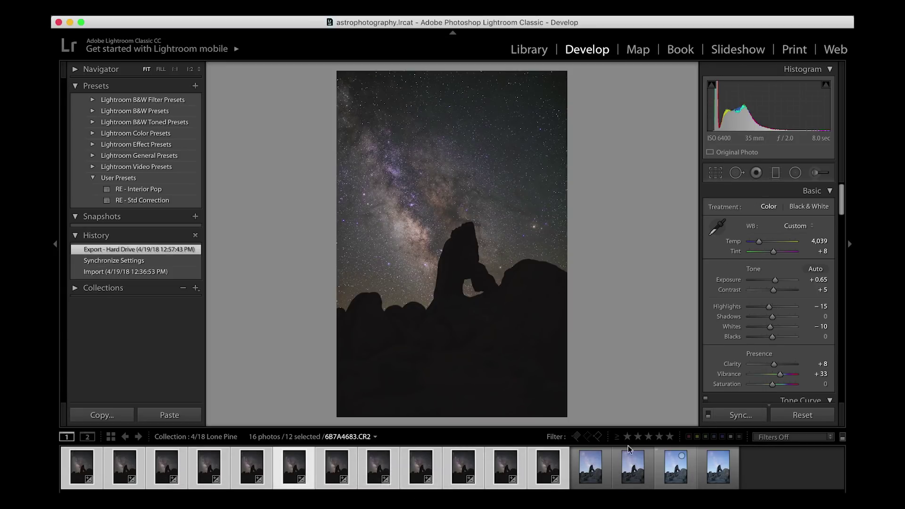
Select the last four blue-hour arch photos and open them as layers in Photoshop
left_click(716, 468)
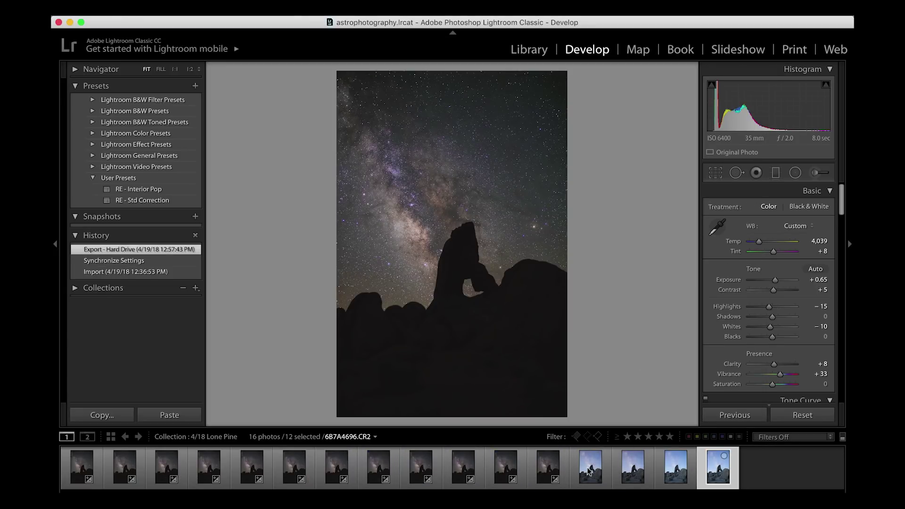
left_click(592, 469, "shift")
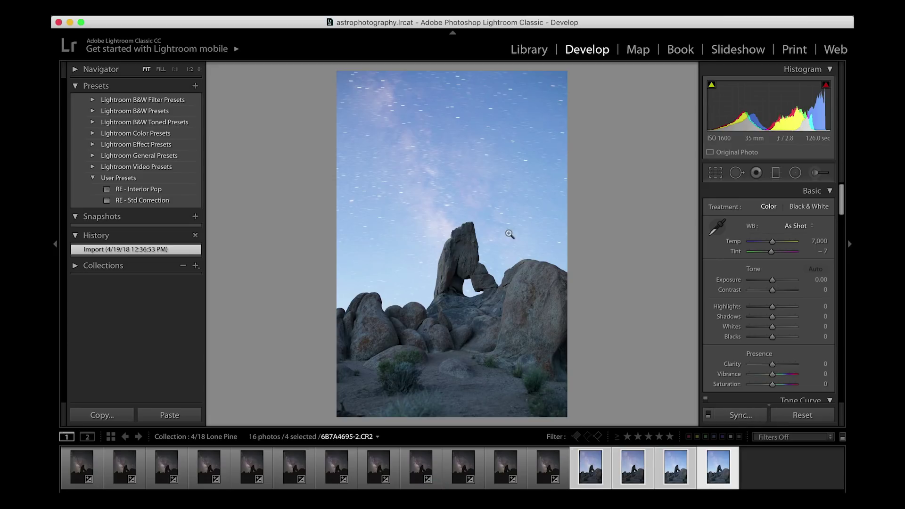
right_click(425, 221)
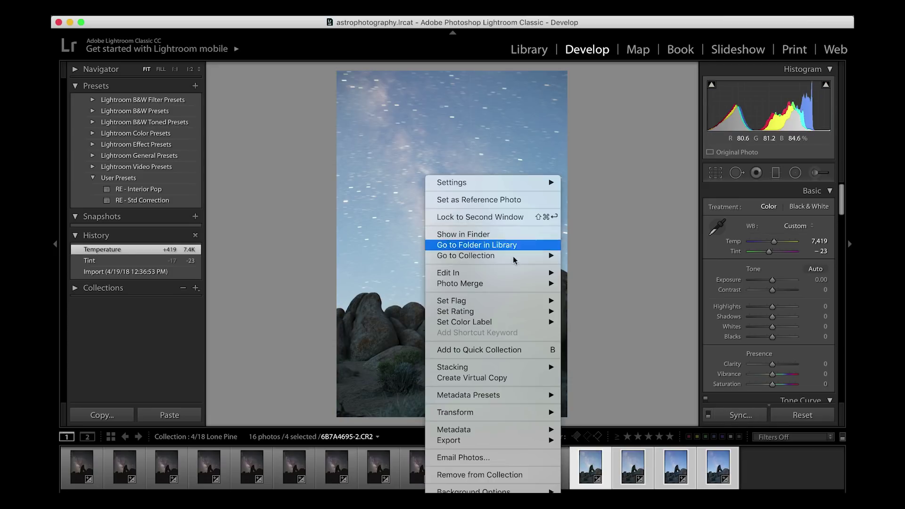
mouse_move(529, 277)
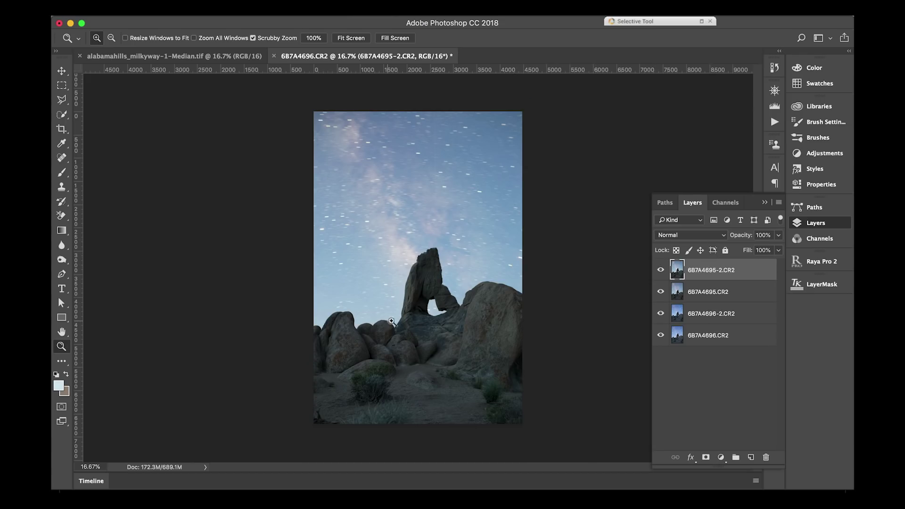
Compare the layer exposures, then convert the selected frame pair into a Smart Object
left_click_drag(389, 323, 449, 359)
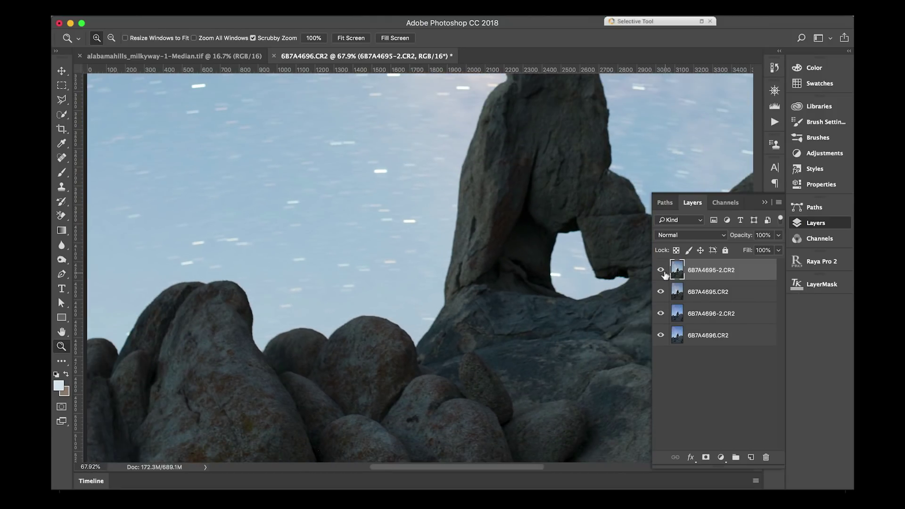
left_click(660, 270)
left_click(660, 292)
left_click_drag(660, 313, 660, 269)
left_click(713, 293, "shift")
left_click(466, 312, "alt")
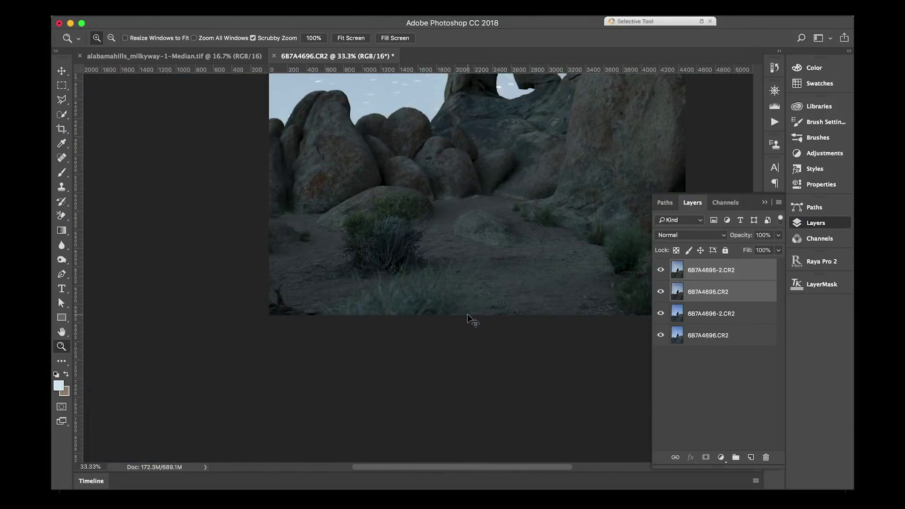
right_click(702, 292)
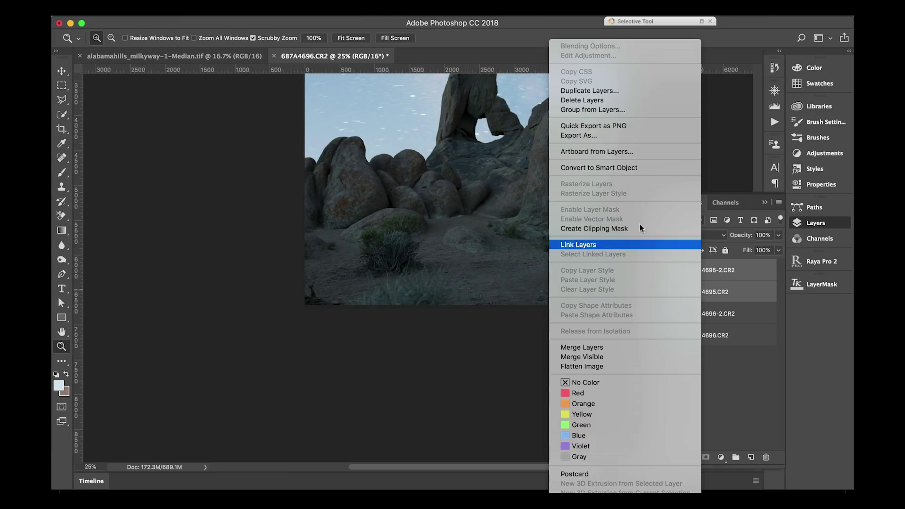
left_click(617, 171)
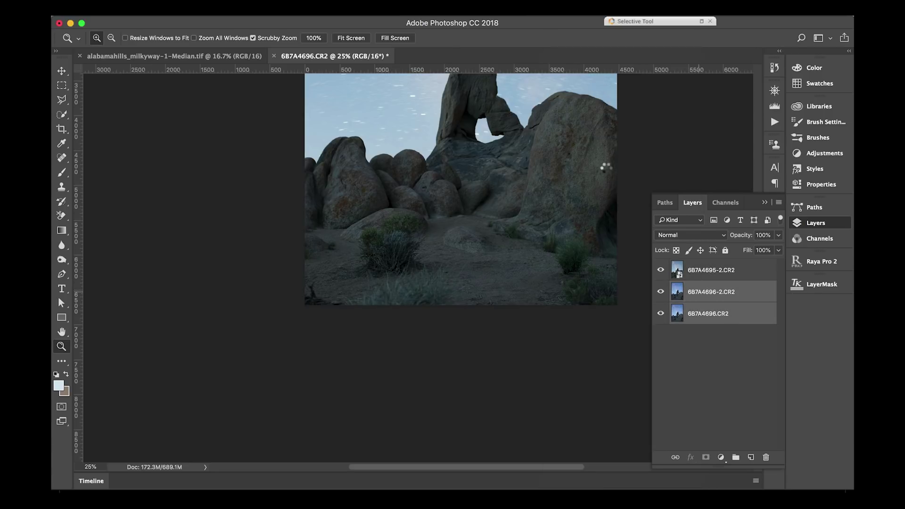
Apply Median stack mode to 6B7A4695-2.CR2 and then to 6B7A4696-2.CR2
left_click(700, 276)
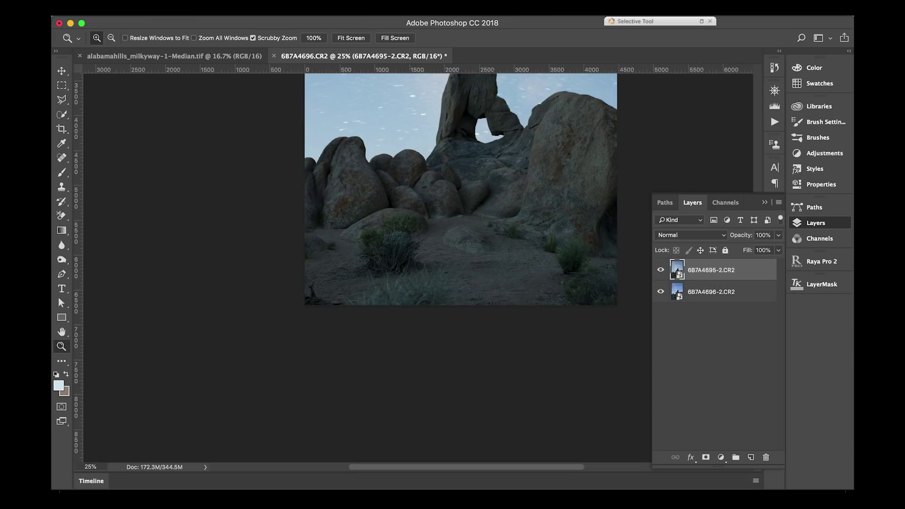
left_click(203, 7)
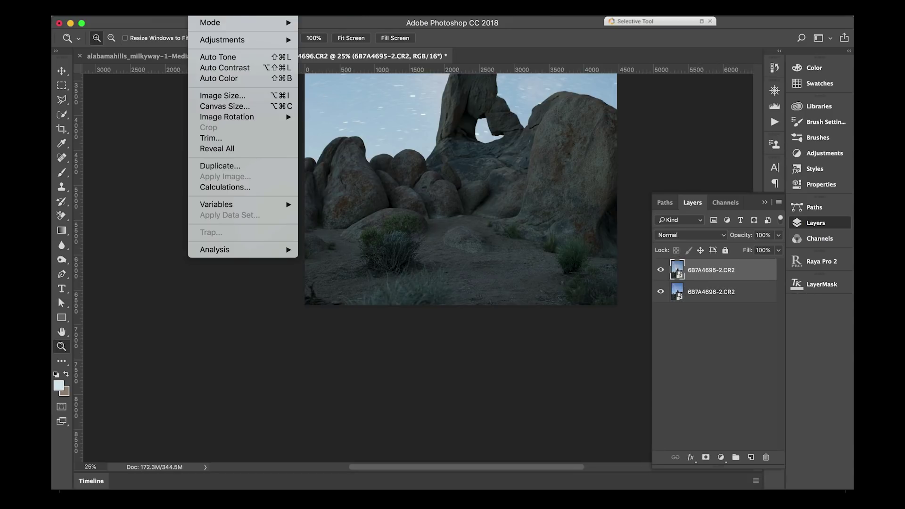
mouse_move(235, 7)
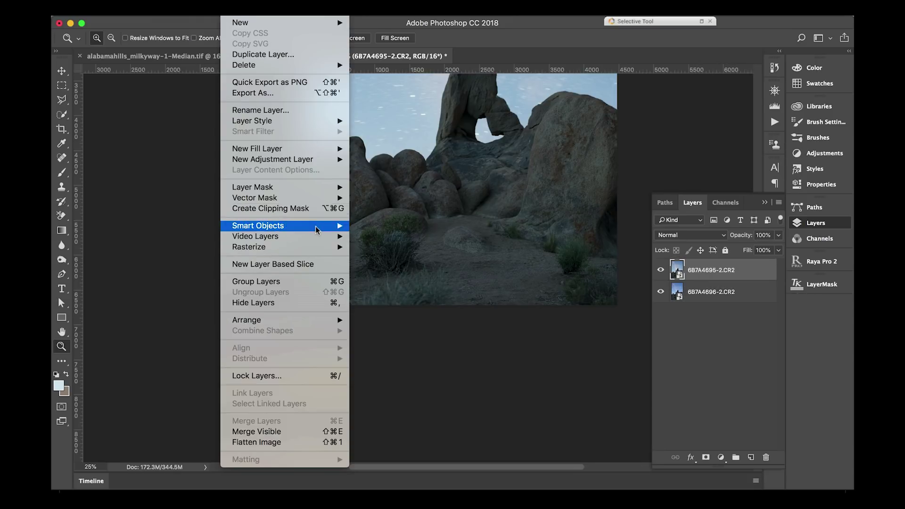
mouse_move(315, 225)
mouse_move(458, 397)
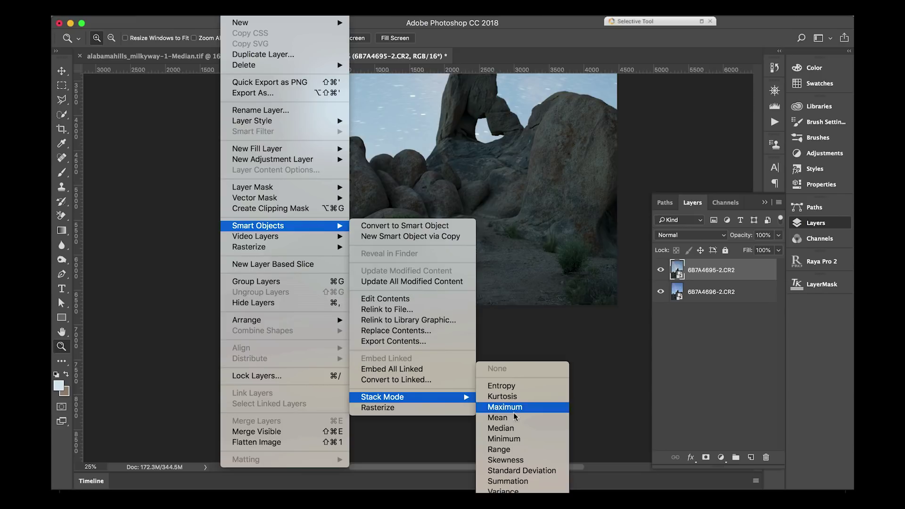
left_click(513, 427)
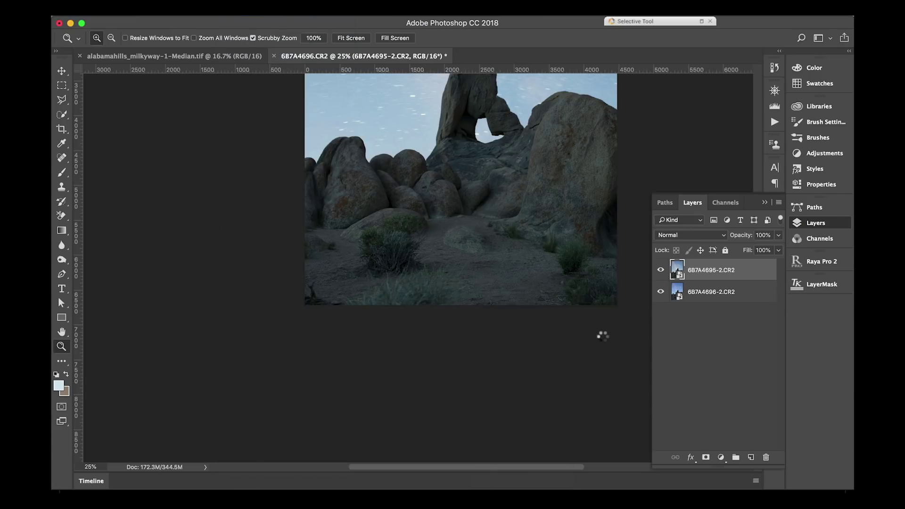
left_click(711, 291)
left_click(229, 6)
mouse_move(314, 225)
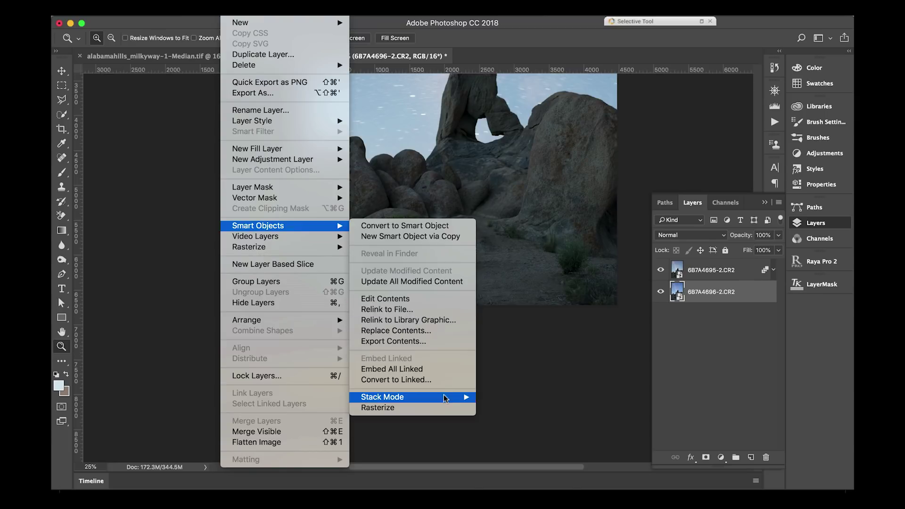
mouse_move(458, 397)
left_click(511, 427)
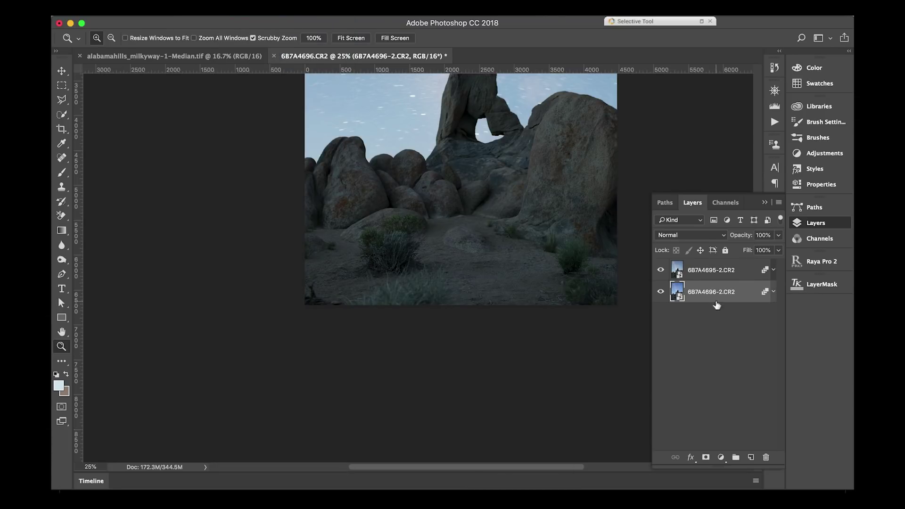
Duplicate both stacked layers and rasterize the two copies
key("super+j")
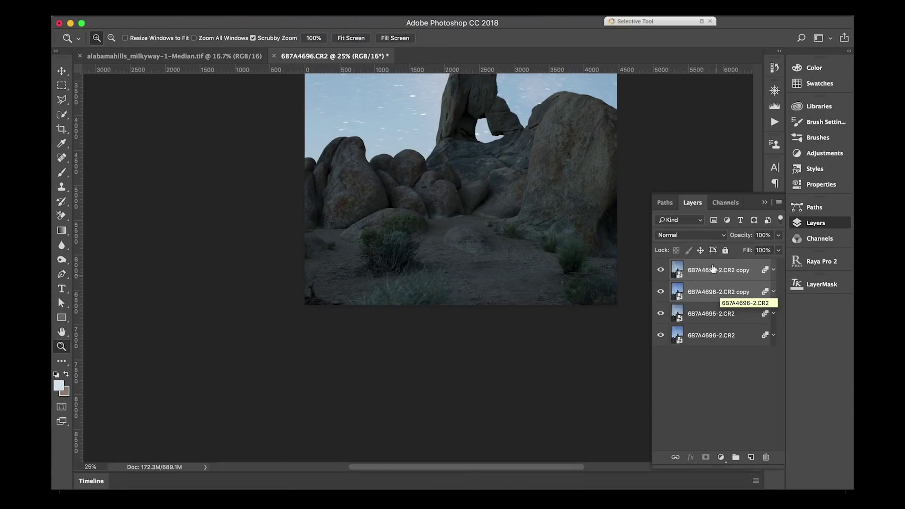
right_click(712, 270)
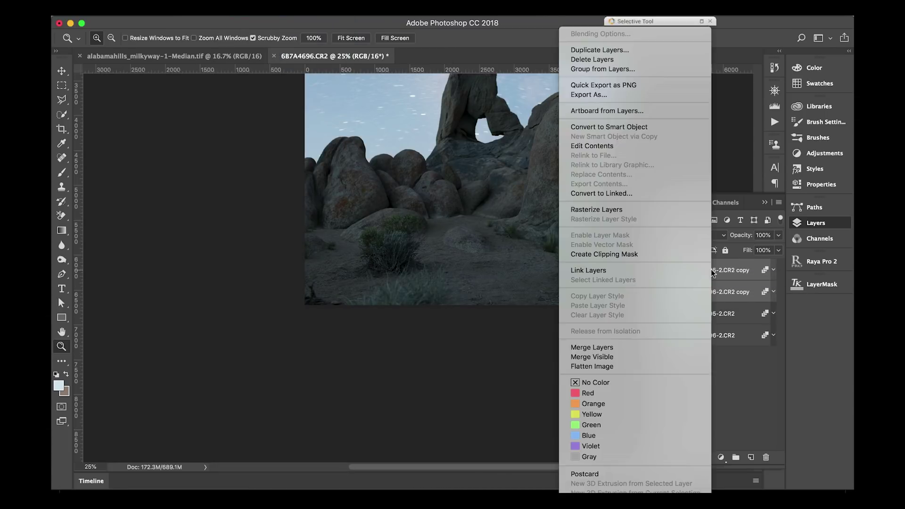
left_click(637, 211)
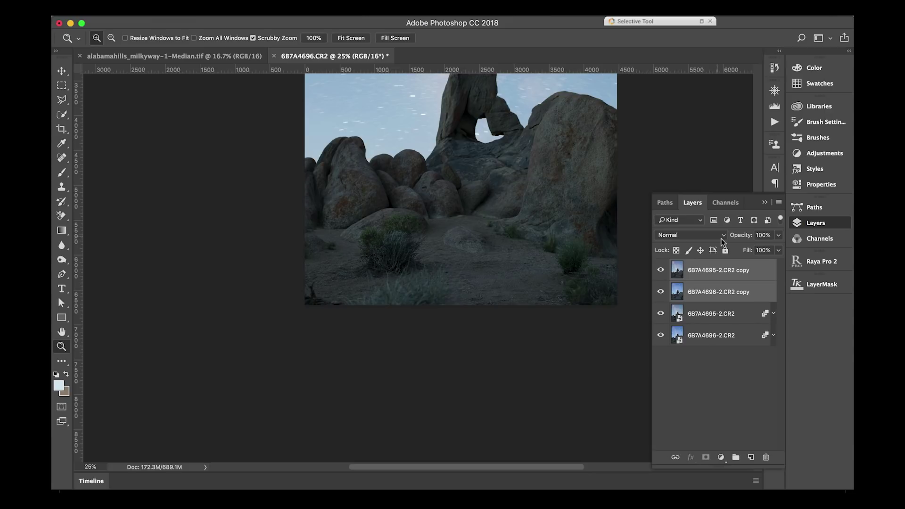
Put the 6B7A4696-2.CR2 copy on top and give it a white layer mask
left_click_drag(724, 273, 726, 279)
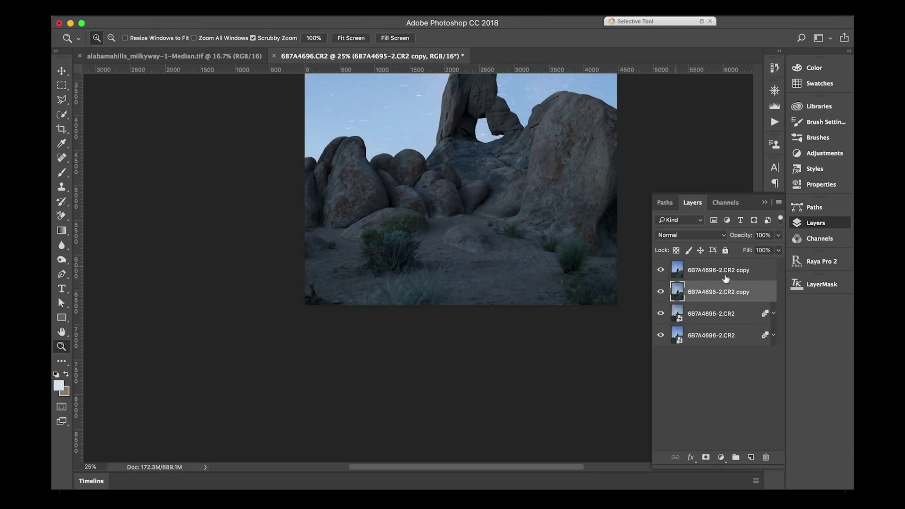
left_click(741, 273)
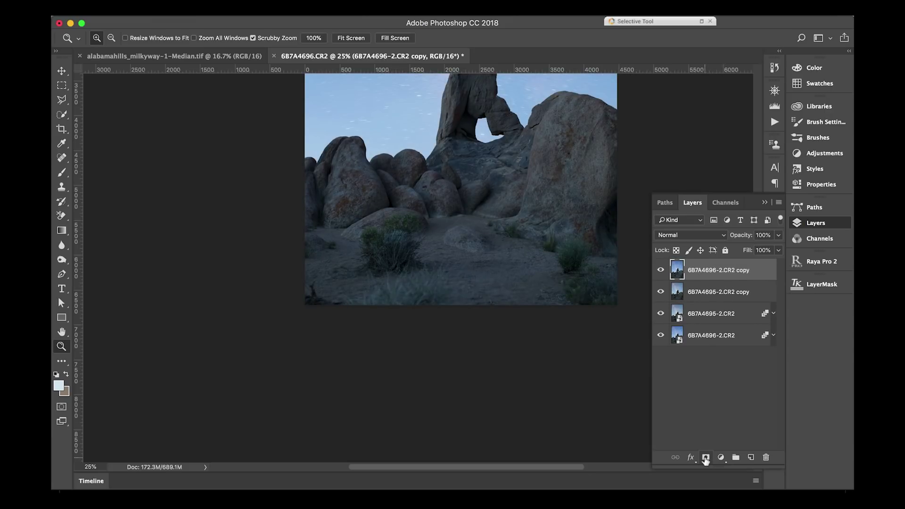
left_click(706, 457)
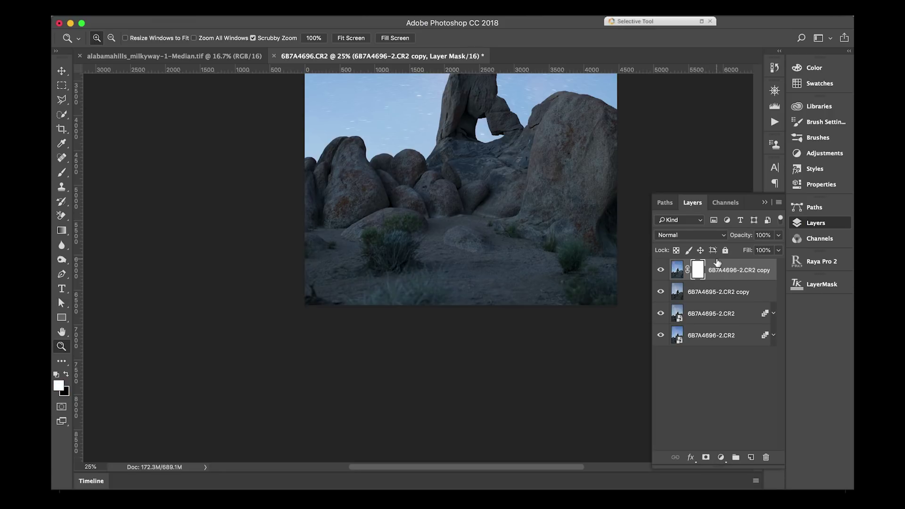
Set up a black brush at 100% opacity
key("b")
left_click_drag(235, 41, 268, 39)
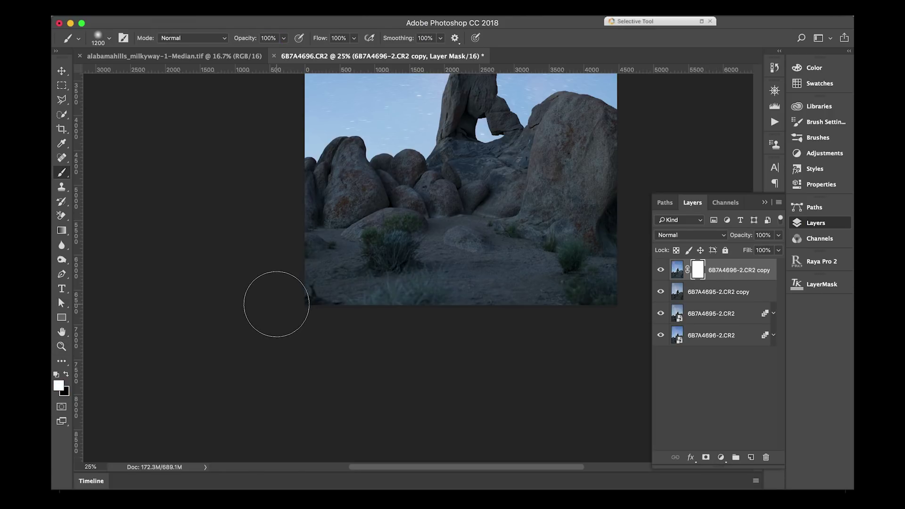
key("x")
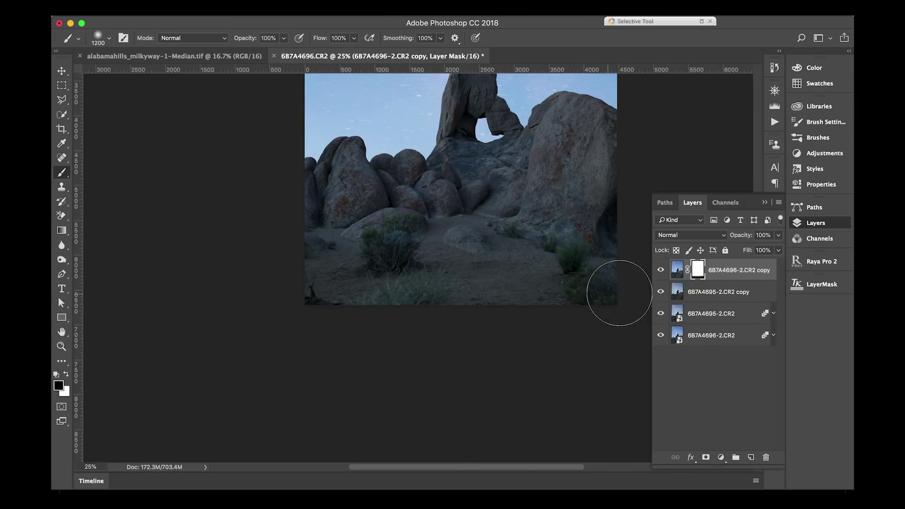
Zoom in on the foreground bush and paint the mask, resizing the brush to 150, then 400
key("z")
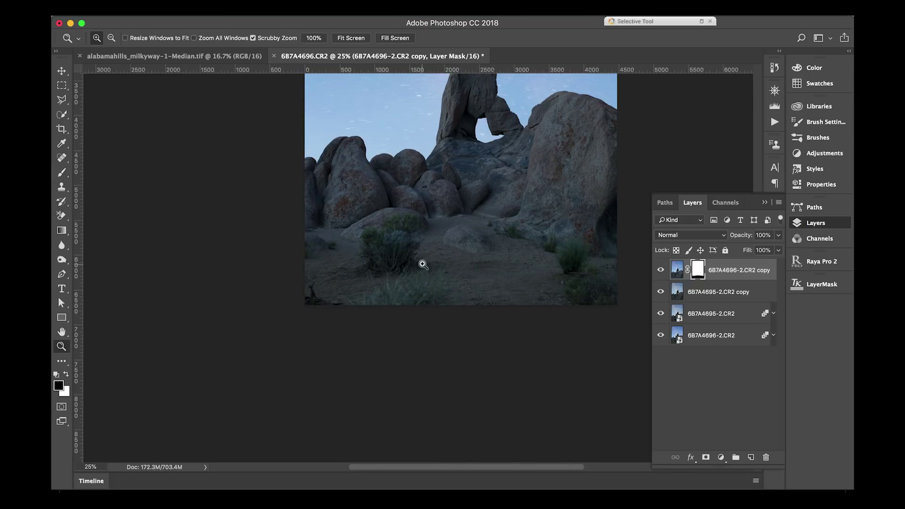
left_click_drag(422, 262, 476, 300)
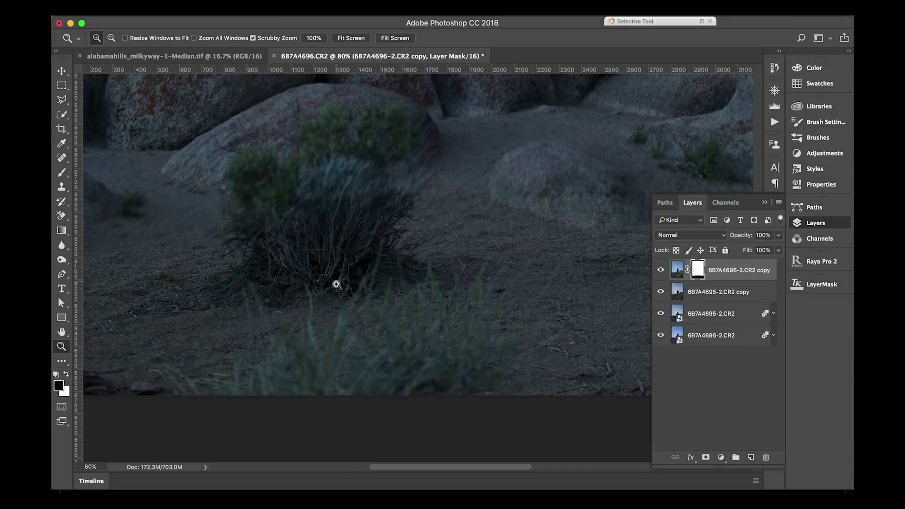
scroll(335, 284, "up", 5)
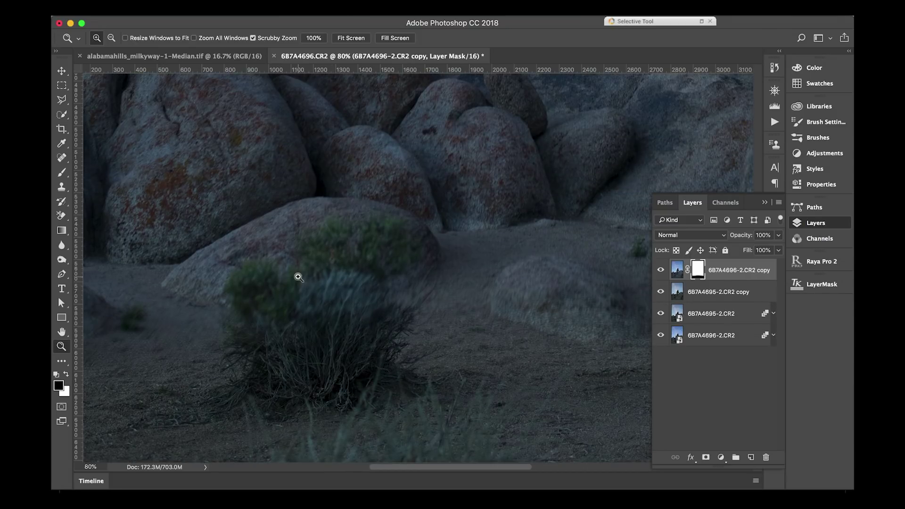
key("b")
scroll(480, 351, "left", 3)
scroll(480, 351, "down", 5)
scroll(479, 351, "left", 3)
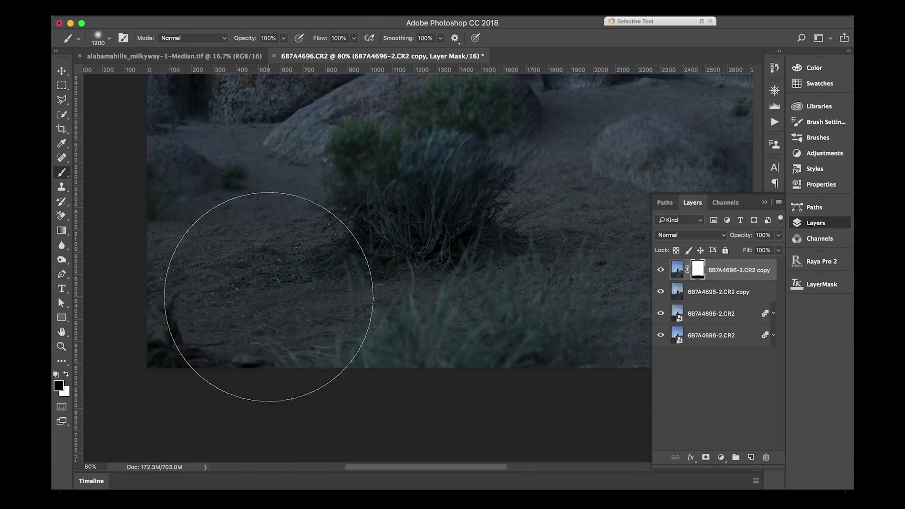
key("bracketleft")
key("bracketleft")
key("bracketleft")
key("bracketleft")
key("bracketleft")
key("bracketleft")
key("bracketleft")
key("bracketleft")
key("bracketleft")
key("bracketleft")
key("bracketleft")
key("bracketleft")
key("bracketleft")
scroll(380, 277, "right", 15)
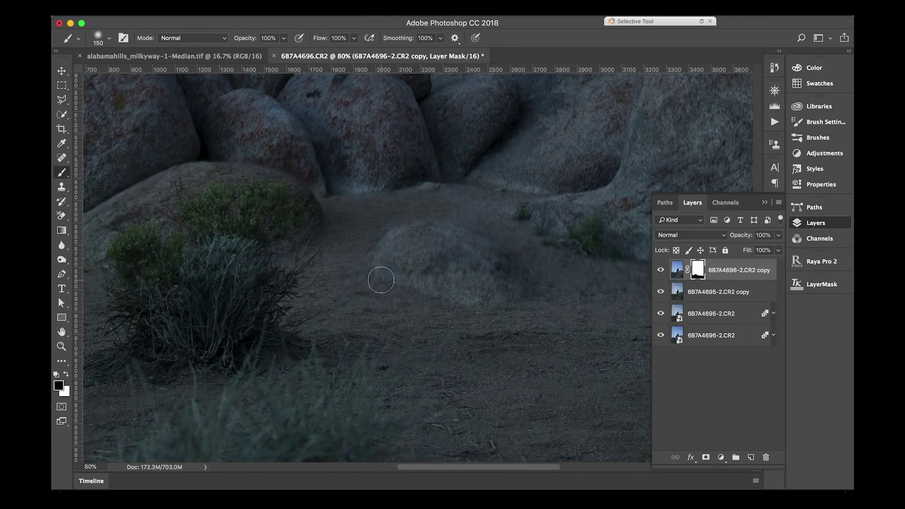
key("bracketright")
key("bracketright")
key("bracketright")
key("bracketright")
key("bracketright")
key("bracketright")
key("bracketright")
key("bracketright")
key("bracketright")
key("bracketright")
key("bracketright")
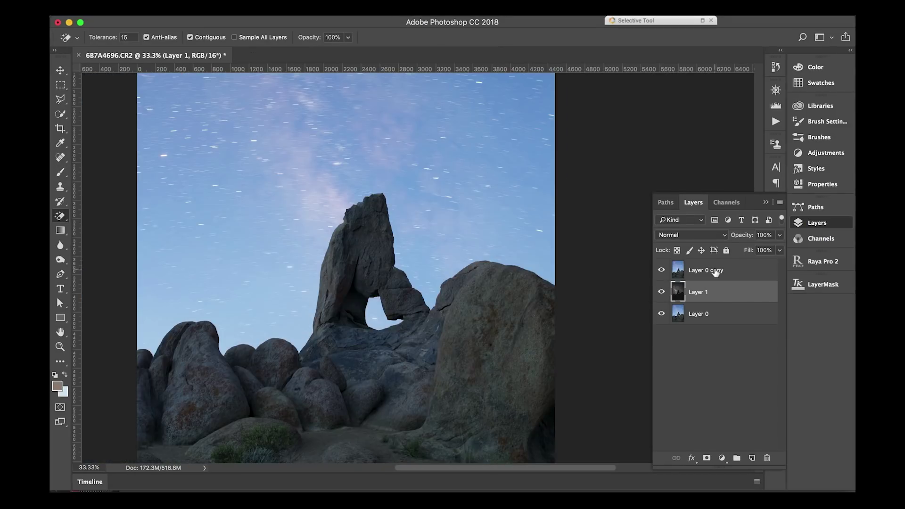
On Layer 0 copy, choose the Magic Eraser with tolerance 19
left_click(715, 272)
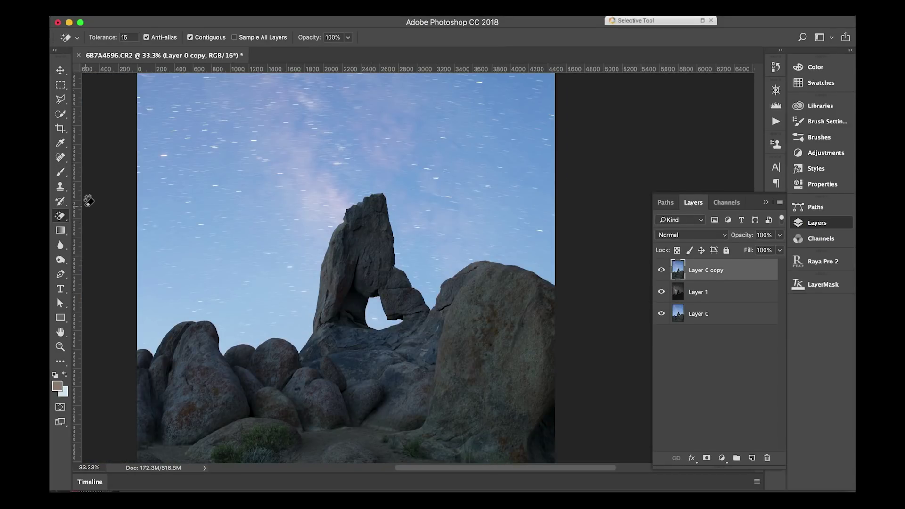
left_click(59, 217)
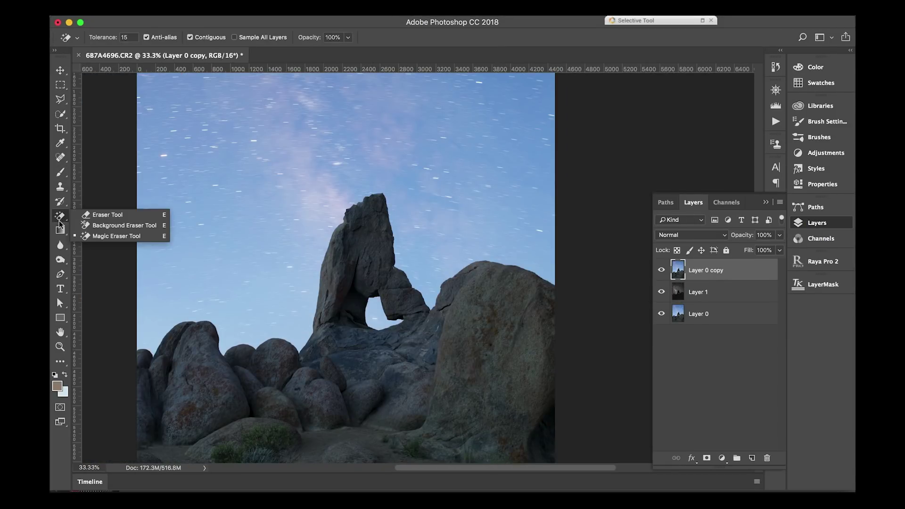
left_click(97, 237)
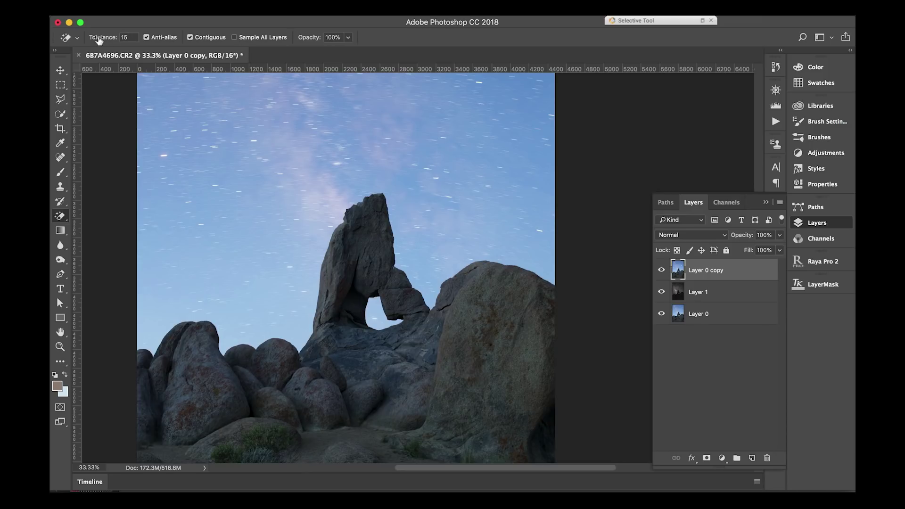
left_click_drag(104, 39, 103, 41)
key("Return")
Erase the large blue sky areas and bands to reveal the Milky Way
left_click(228, 205)
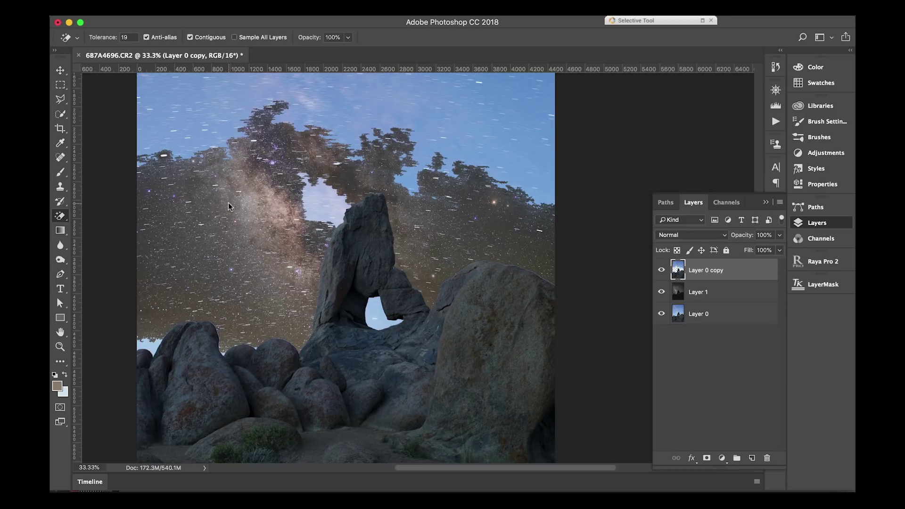
scroll(332, 178, "up", 8)
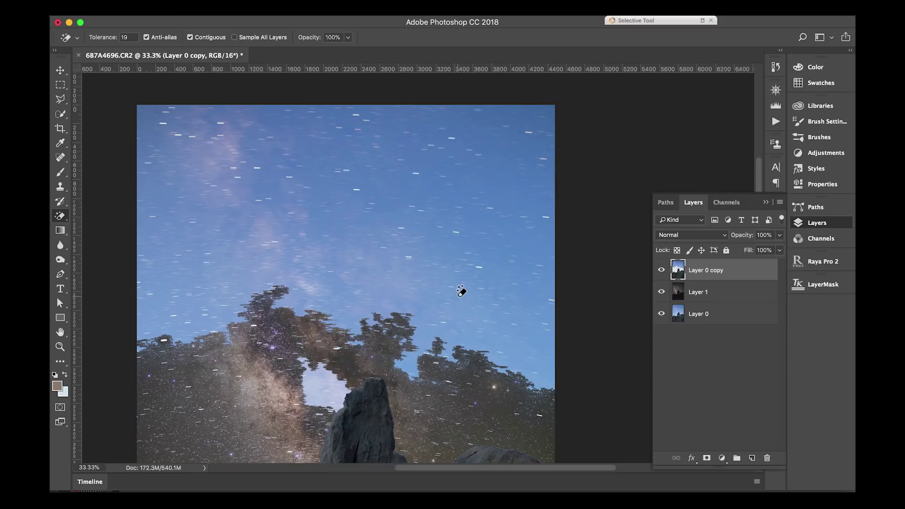
left_click(517, 351)
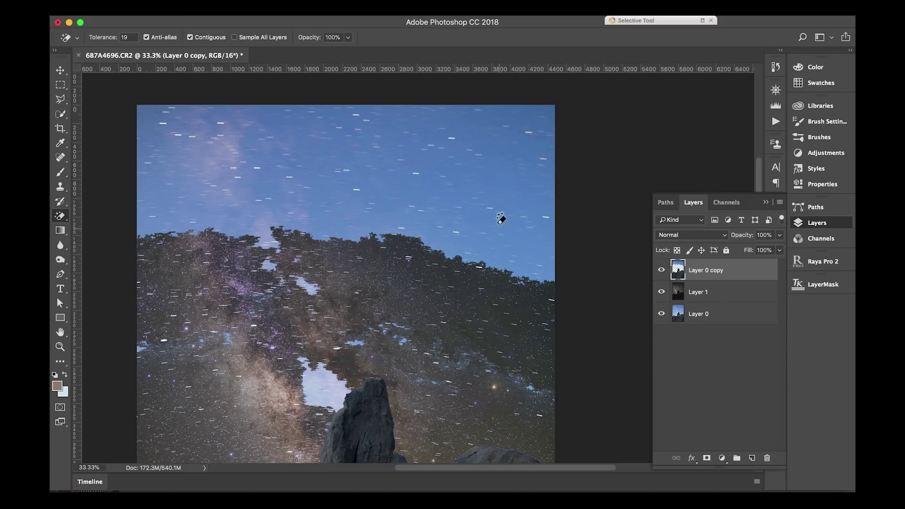
left_click(497, 218)
left_click(497, 137)
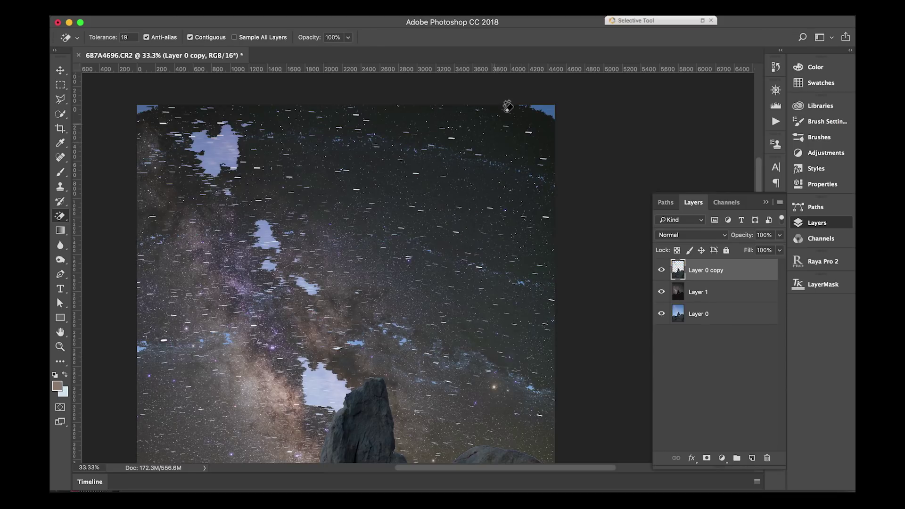
left_click(231, 142)
left_click(318, 386)
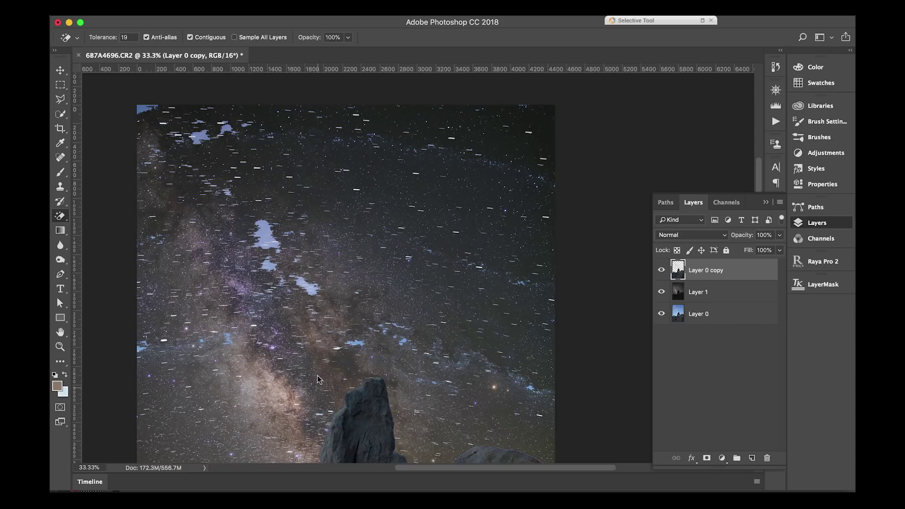
left_click(309, 288)
left_click(272, 233)
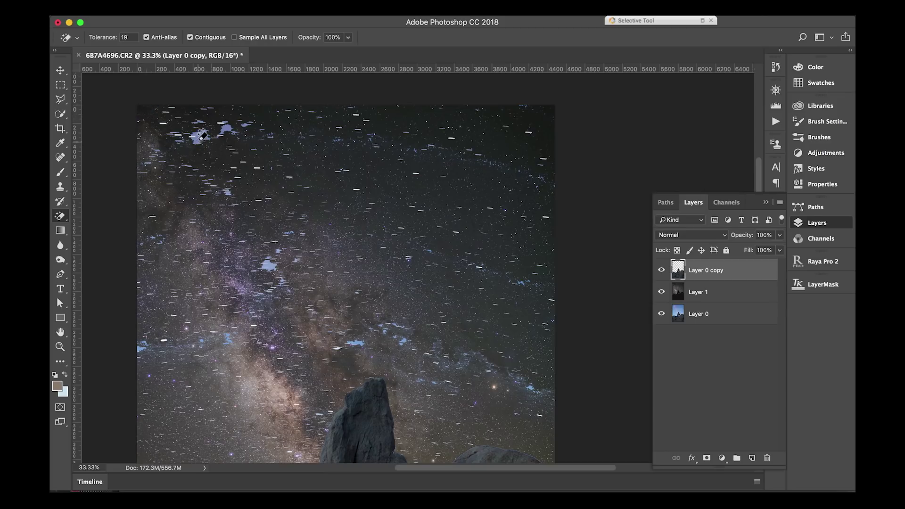
Erase the small patches by the arch, inside its hole and at the lower left, then pick the Background Eraser
left_click(199, 139)
scroll(214, 179, "down", 5)
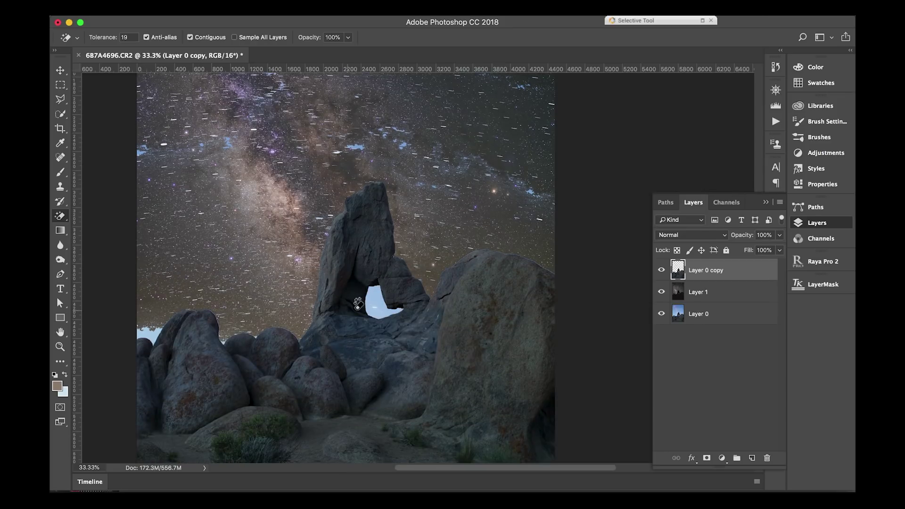
left_click(379, 300)
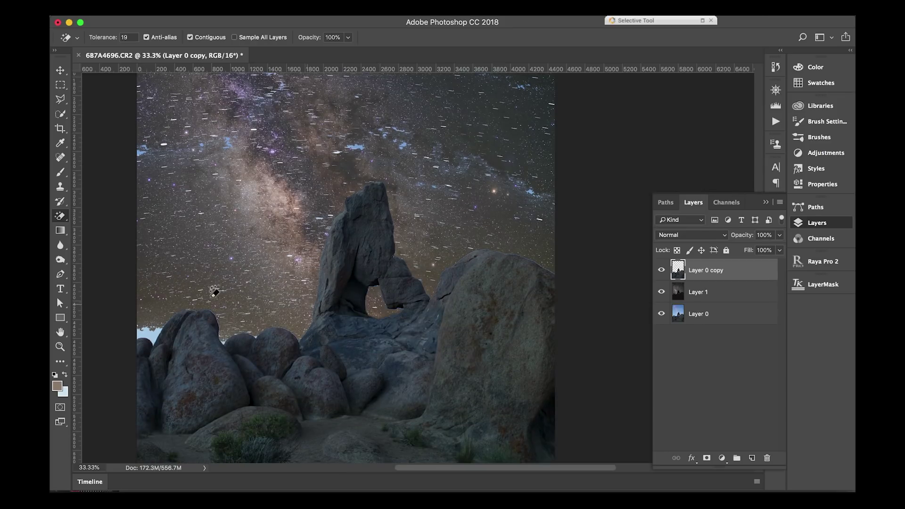
left_click(152, 333)
left_click(60, 216)
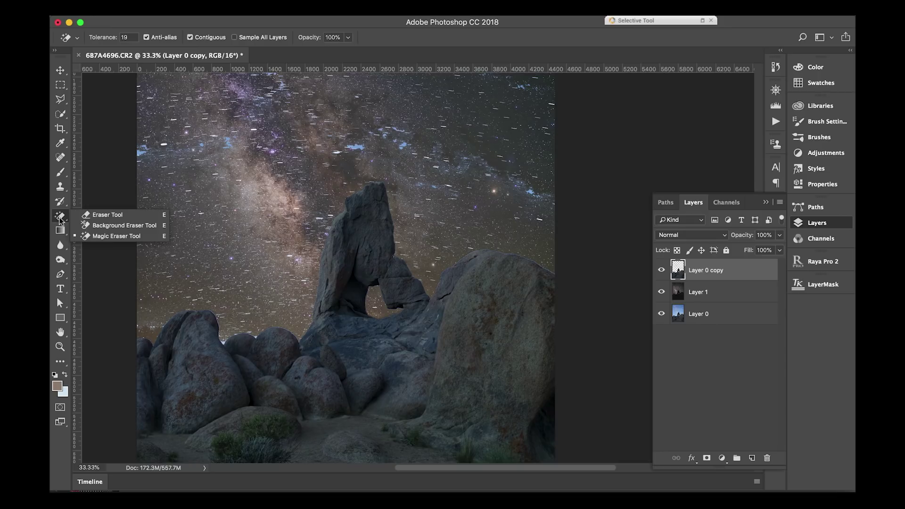
left_click(118, 226)
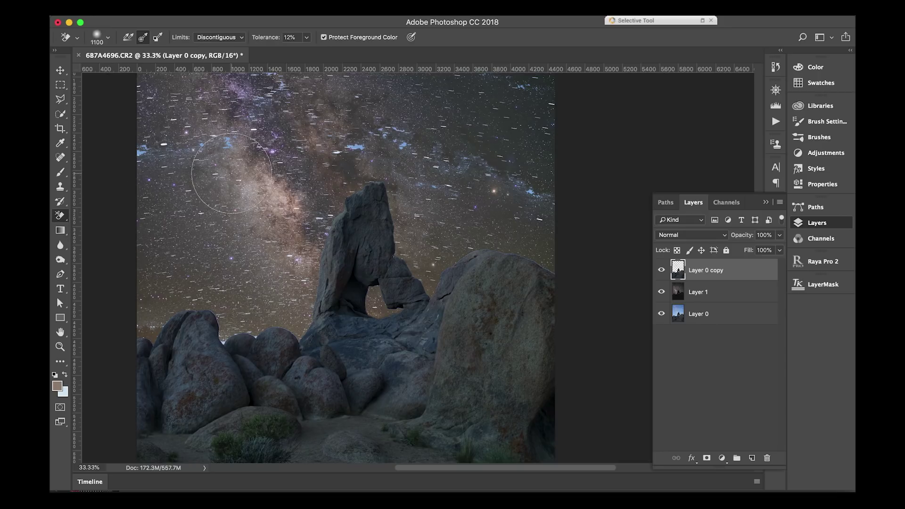
Zoom in on the top of the arch and shrink the eraser brush to 35
key("bracketleft")
key("bracketleft")
key("bracketleft")
key("bracketleft")
key("bracketleft")
key("bracketleft")
key("bracketleft")
key("bracketleft")
key("bracketleft")
key("bracketright")
key("super+equal")
key("super+equal")
key("super+equal")
key("super+equal")
key("super+equal")
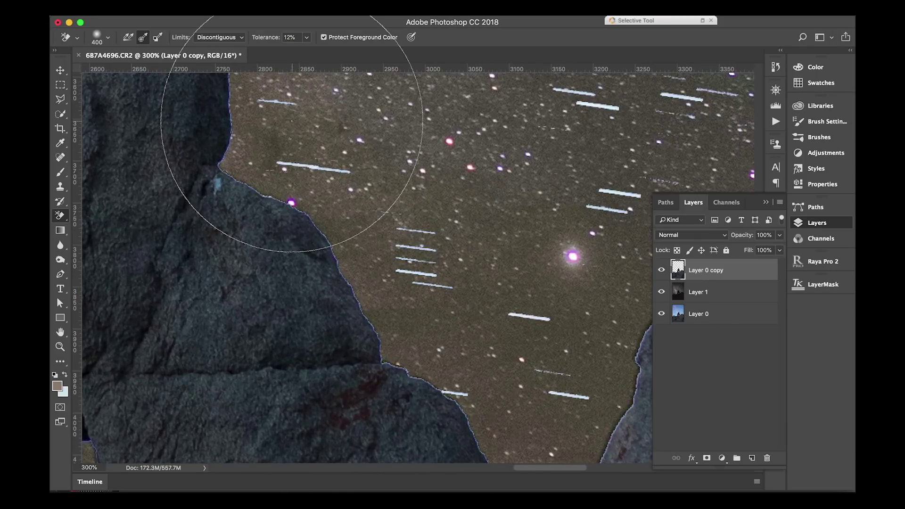
key("bracketleft")
key("bracketleft")
key("bracketleft")
key("bracketleft")
key("bracketleft")
key("bracketleft")
key("bracketleft")
key("bracketleft")
key("bracketleft")
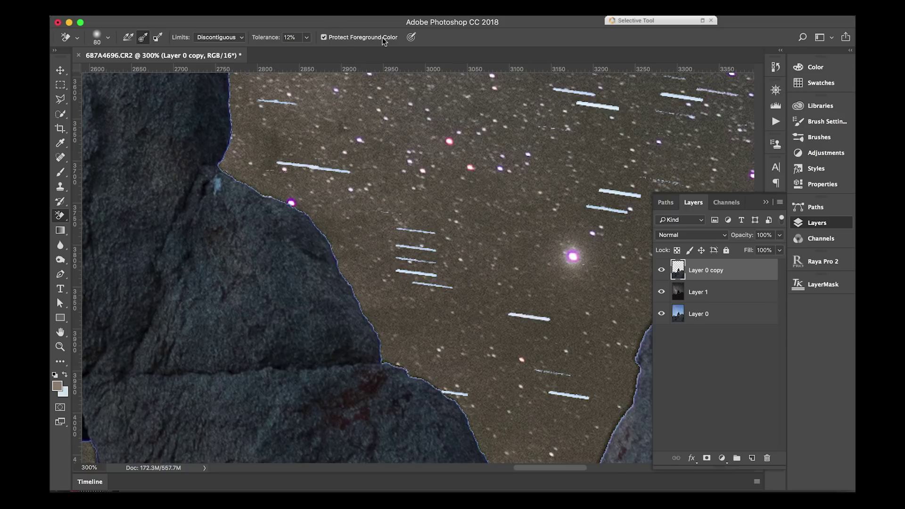
key("bracketleft")
key("bracketleft")
key("bracketleft")
key("bracketleft")
key("bracketleft")
key("bracketleft")
key("super+equal")
key("super+equal")
key("super+equal")
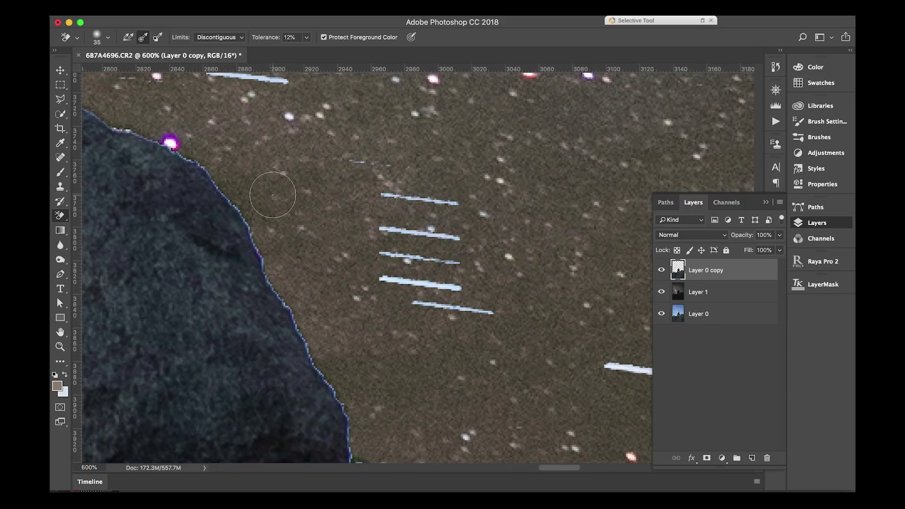
Erase the light fringe along the upper and lower rock edges
left_click_drag(240, 208, 244, 220)
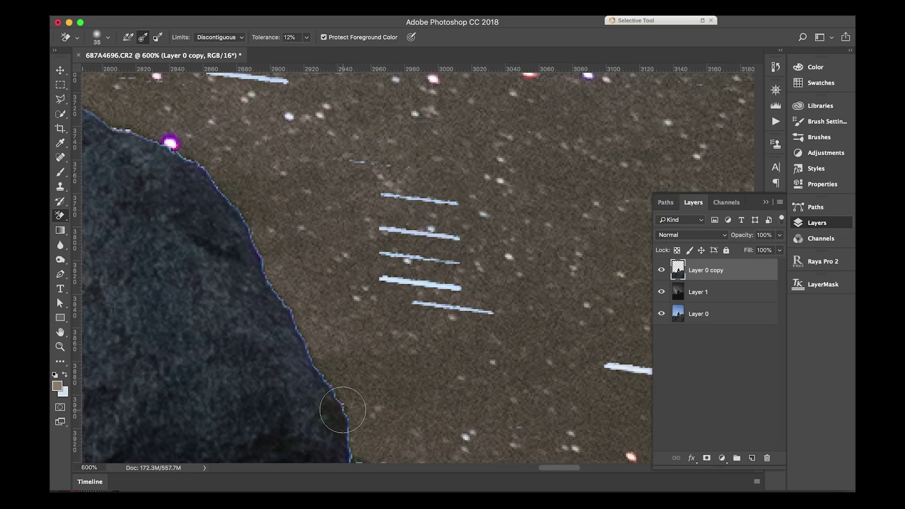
scroll(168, 147, "up", 3)
scroll(168, 147, "left", 6)
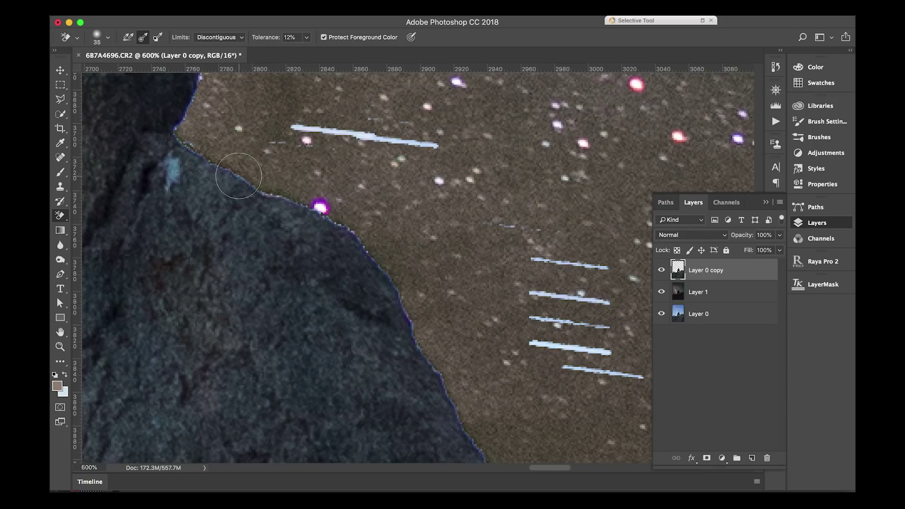
scroll(401, 279, "down", 4)
scroll(401, 279, "right", 3)
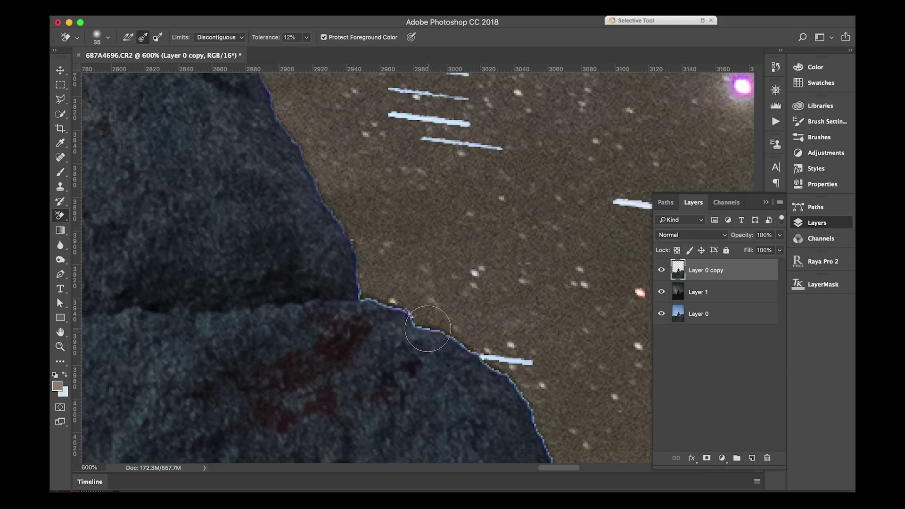
scroll(552, 422, "down", 4)
scroll(552, 423, "right", 4)
left_click_drag(367, 193, 323, 179)
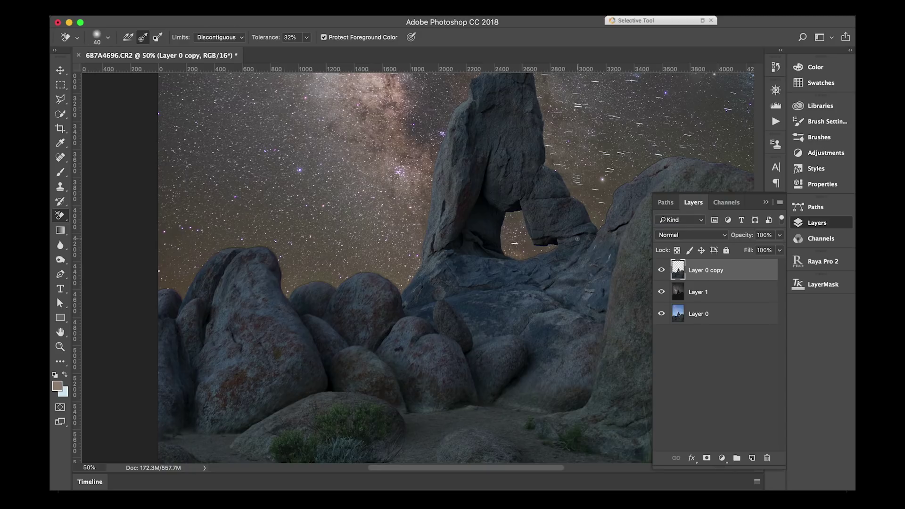
Zoom out and add a new Layer 2 above Layer 1
key("super+minus")
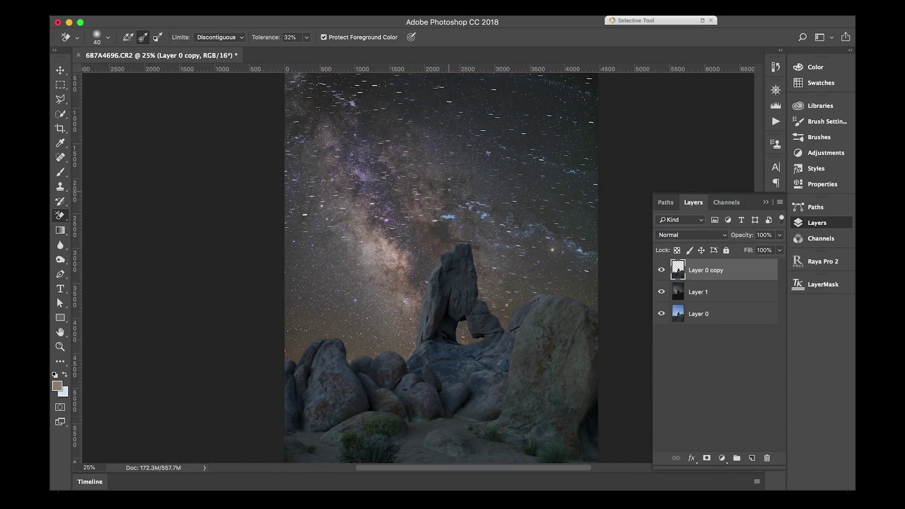
left_click(702, 293)
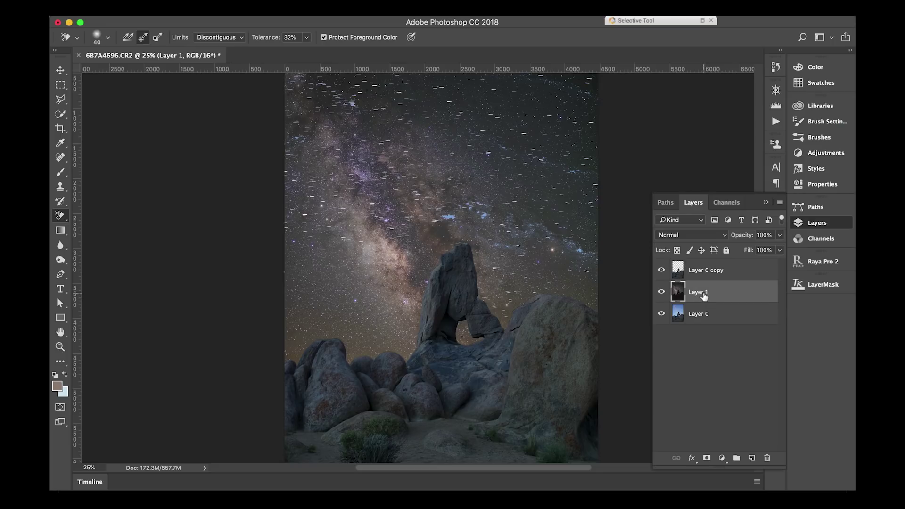
key("super+shift+n")
key("Return")
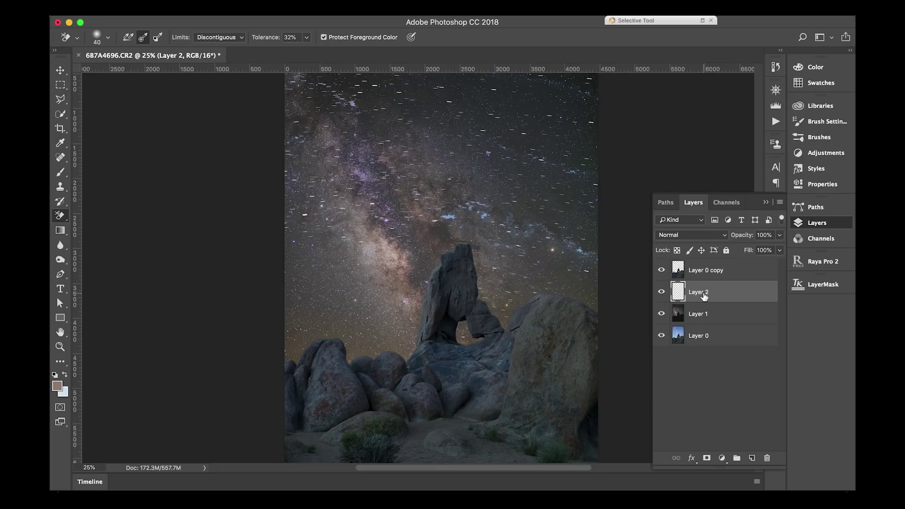
Fill Layer 2 with solid orange
key("shift+BackSpace")
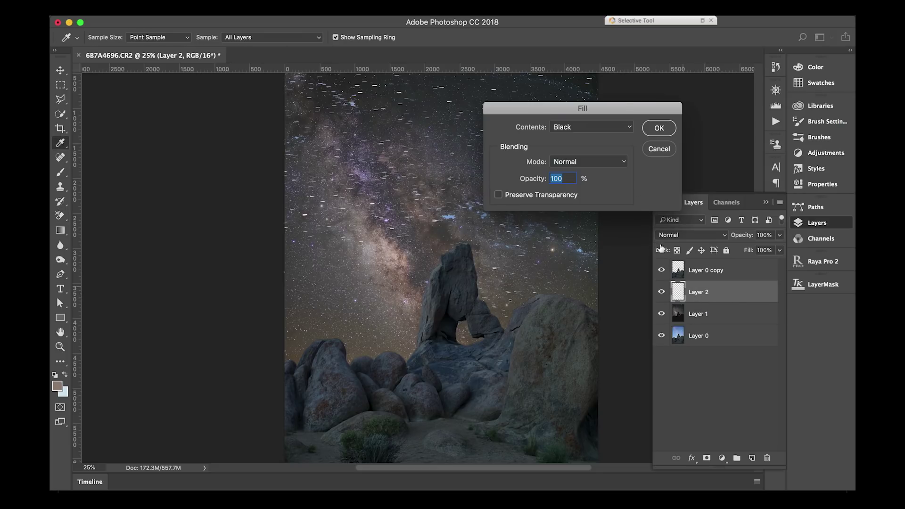
left_click(606, 126)
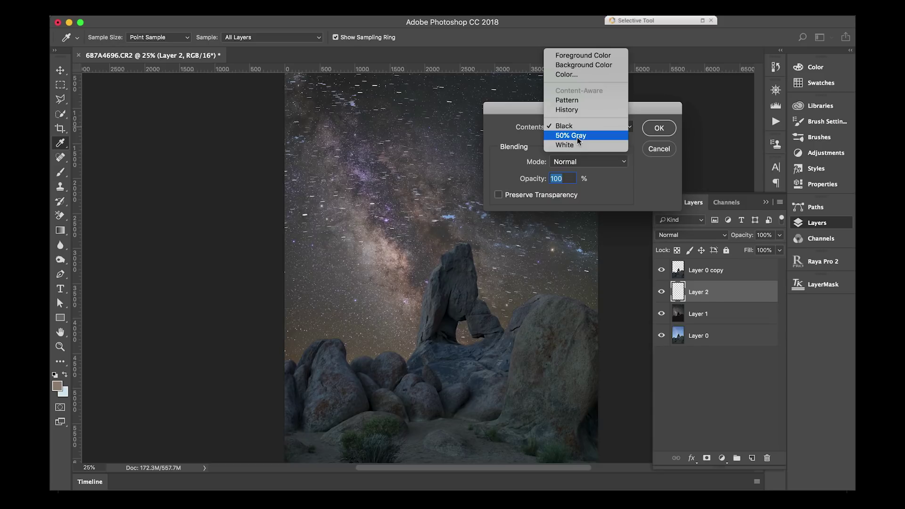
left_click(579, 76)
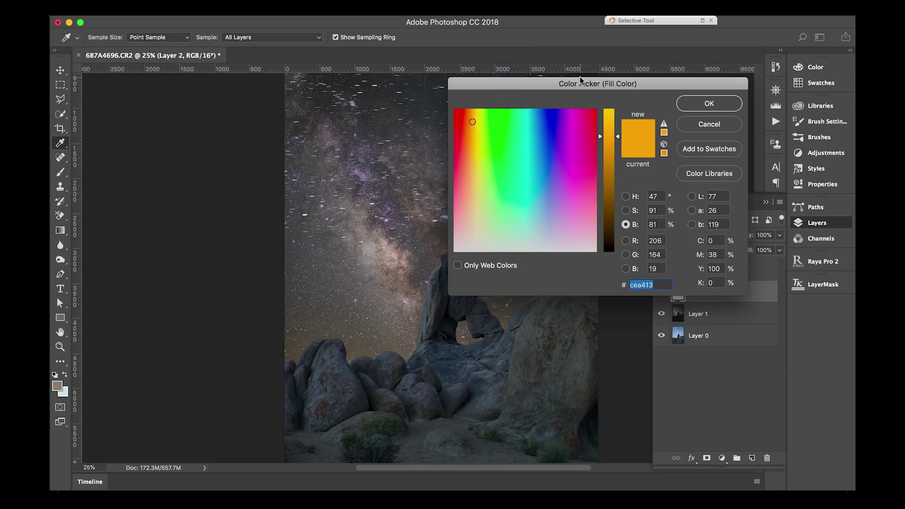
left_click(703, 105)
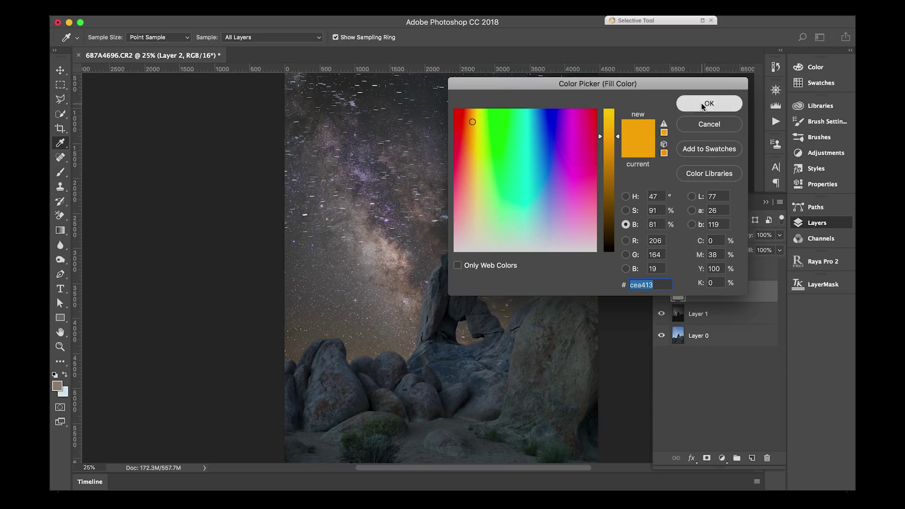
left_click(657, 128)
key("e")
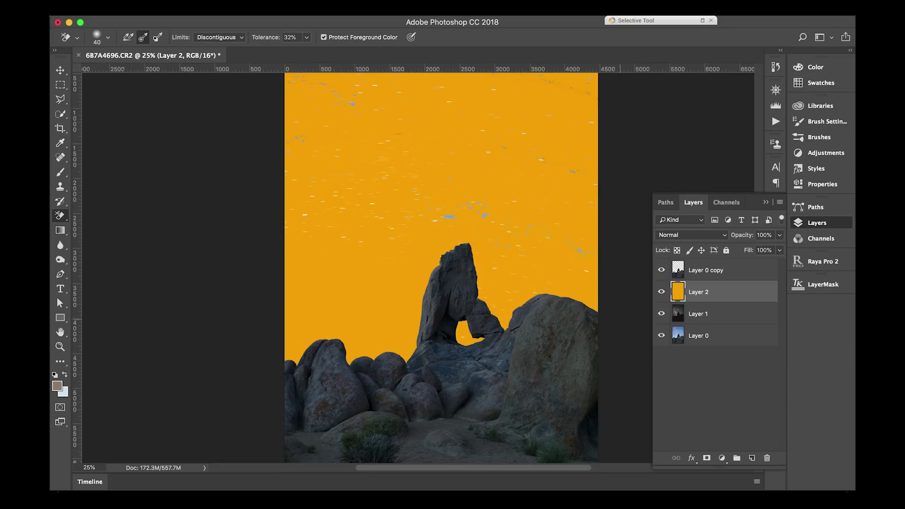
On Layer 0 copy, use the plain Eraser to remove specks from the upper sky and right edge
left_click(717, 271)
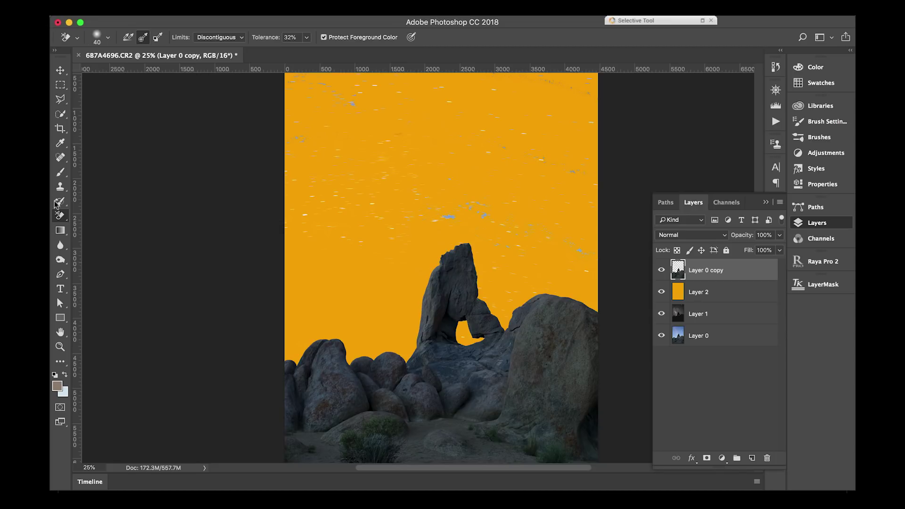
right_click(60, 215)
left_click(136, 212)
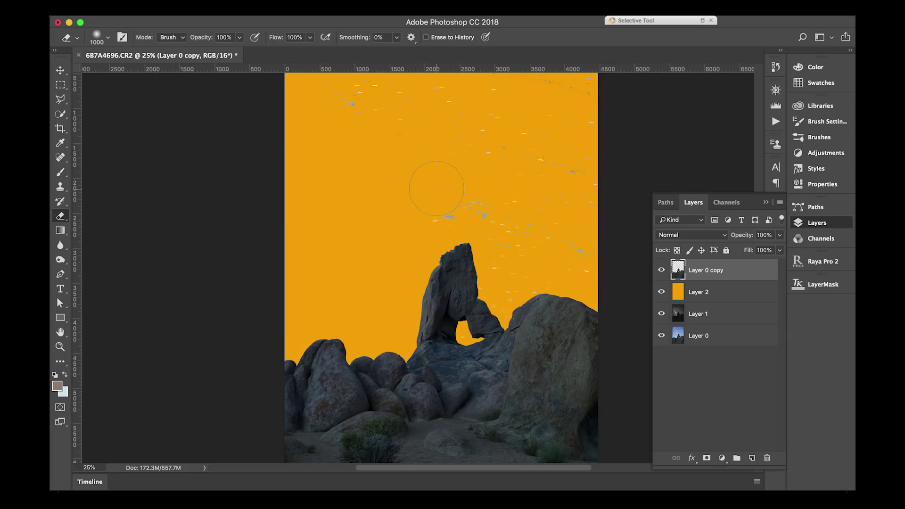
scroll(498, 201, "up", 5)
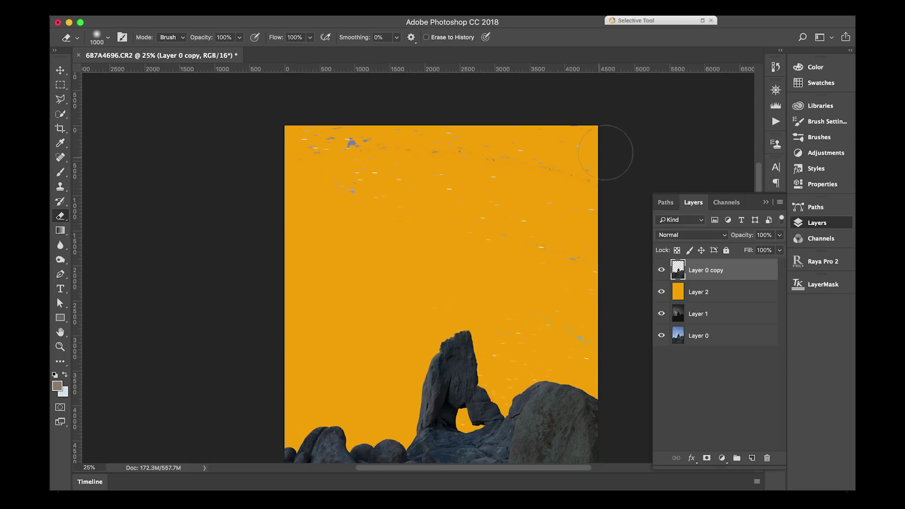
mouse_move(266, 113)
left_mouse_down()
mouse_move(306, 134)
mouse_move(313, 163)
mouse_move(444, 206)
mouse_move(513, 197)
left_mouse_up()
mouse_move(530, 260)
left_mouse_down()
mouse_move(606, 208)
mouse_move(583, 206)
mouse_move(594, 332)
mouse_move(546, 319)
left_mouse_up()
Check the lower-left and right rock edges zoomed in, with the brush at 300 and 80
scroll(506, 335, "down", 2)
key("super+equal")
key("super+equal")
key("super+equal")
key("bracketleft")
key("bracketleft")
key("bracketleft")
key("bracketleft")
key("bracketleft")
key("bracketleft")
key("bracketleft")
key("super+0")
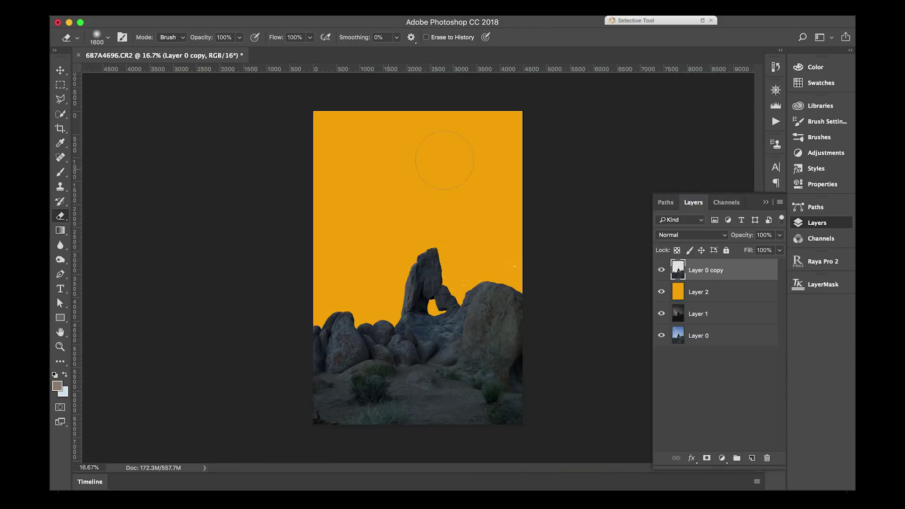
key("super+equal")
key("super+equal")
key("super+equal")
key("super+equal")
key("super+equal")
key("bracketleft")
key("bracketleft")
key("bracketleft")
key("bracketleft")
key("bracketleft")
key("bracketleft")
key("bracketleft")
key("bracketleft")
scroll(351, 241, "right", 6)
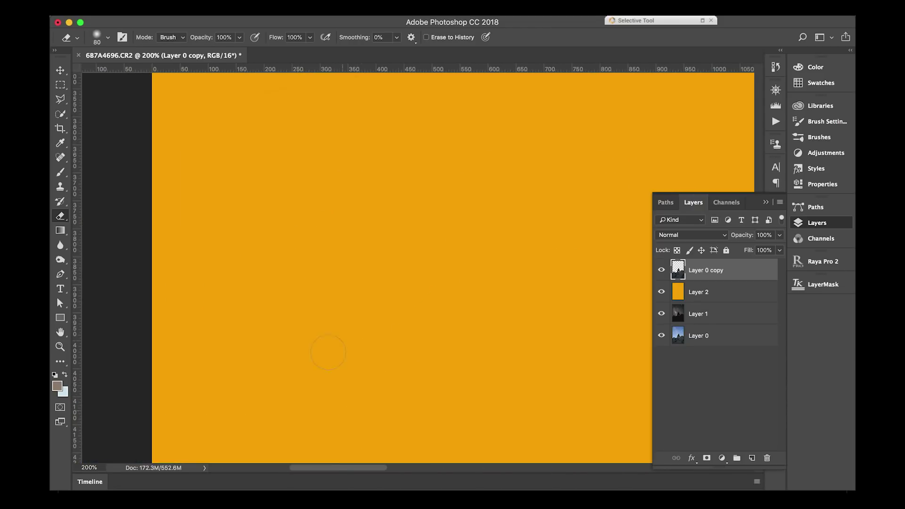
scroll(330, 329, "up", 2)
key("super+0")
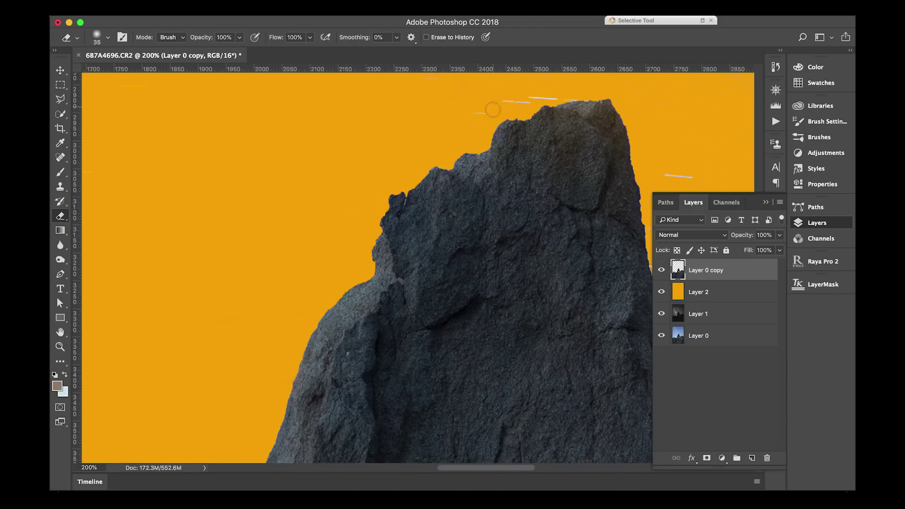
key("z")
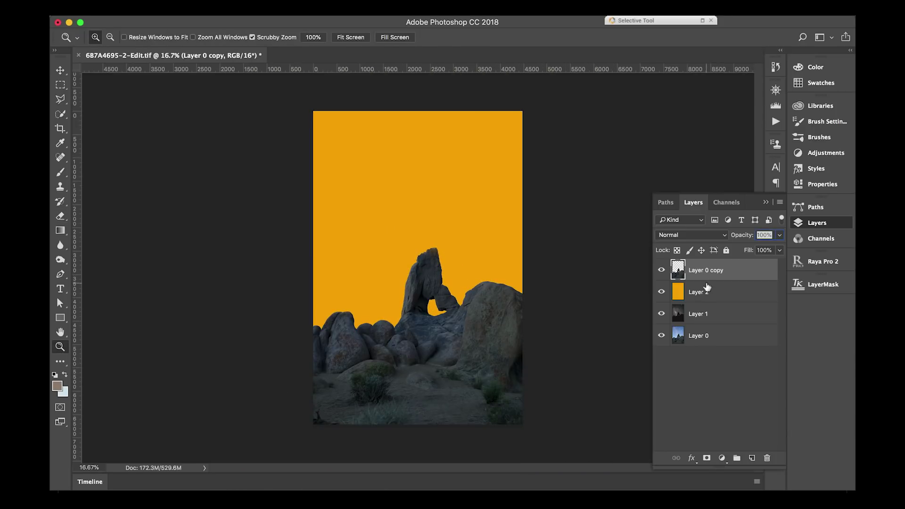
Delete the orange Layer 2 and reselect Layer 0 copy
left_click(705, 293)
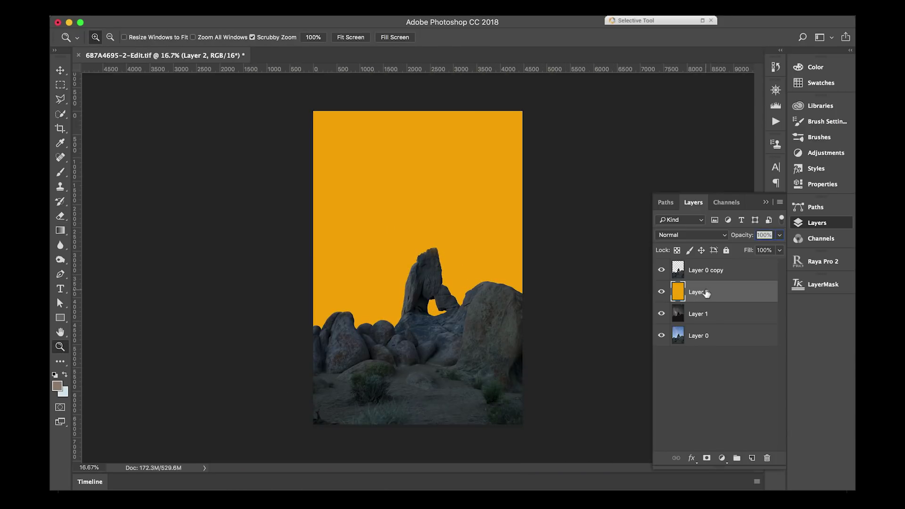
key("Delete")
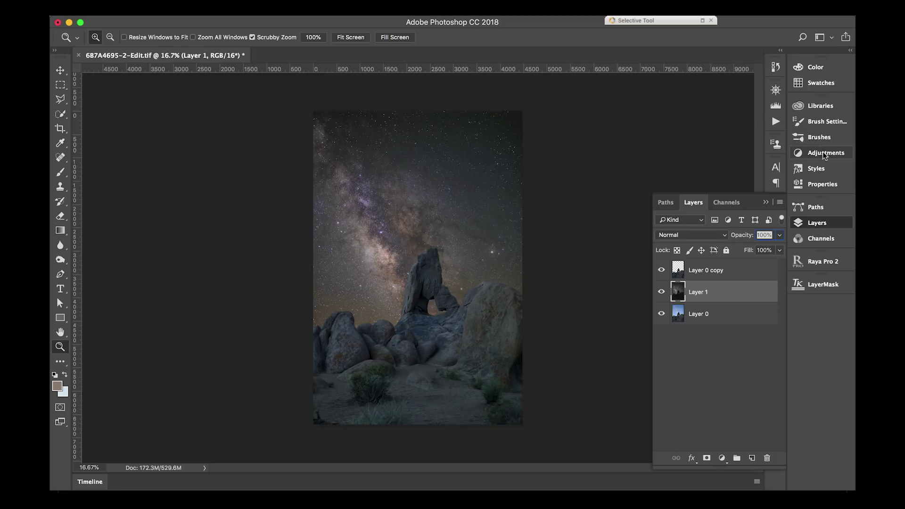
left_click(730, 272)
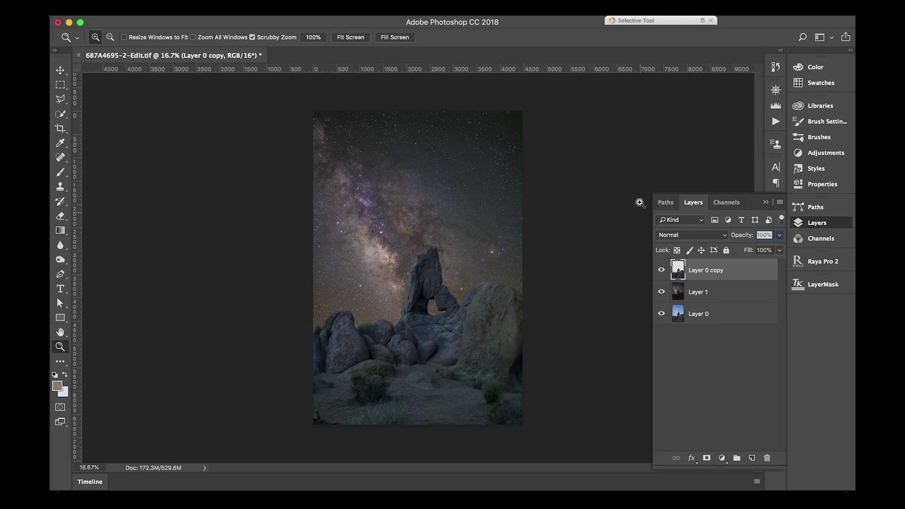
Add a Curves layer that slightly darkens the RGB curve, clipped to Layer 0 copy
left_click(825, 153)
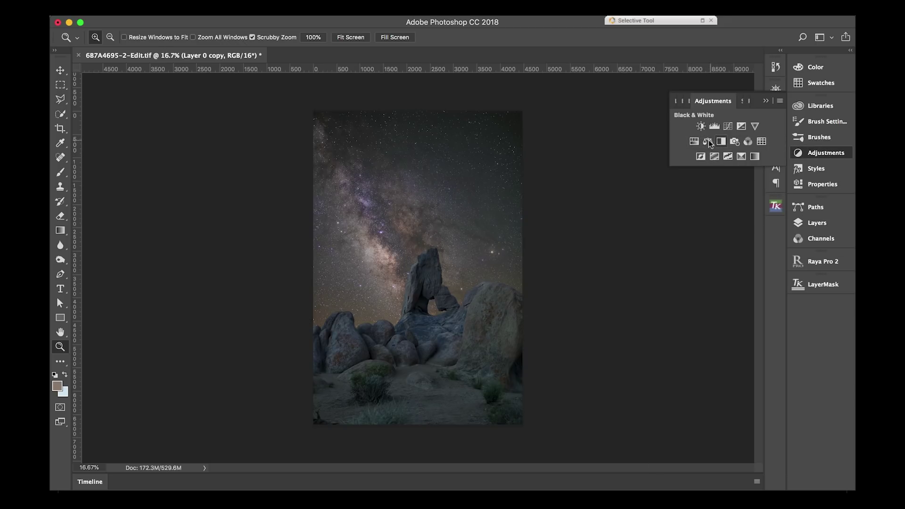
left_click(727, 126)
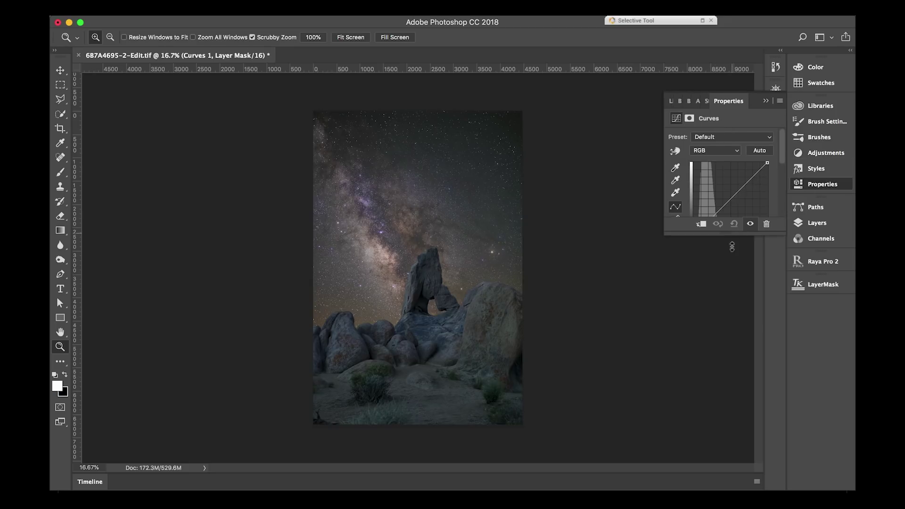
left_click_drag(733, 233, 733, 276)
left_click_drag(723, 206, 725, 210)
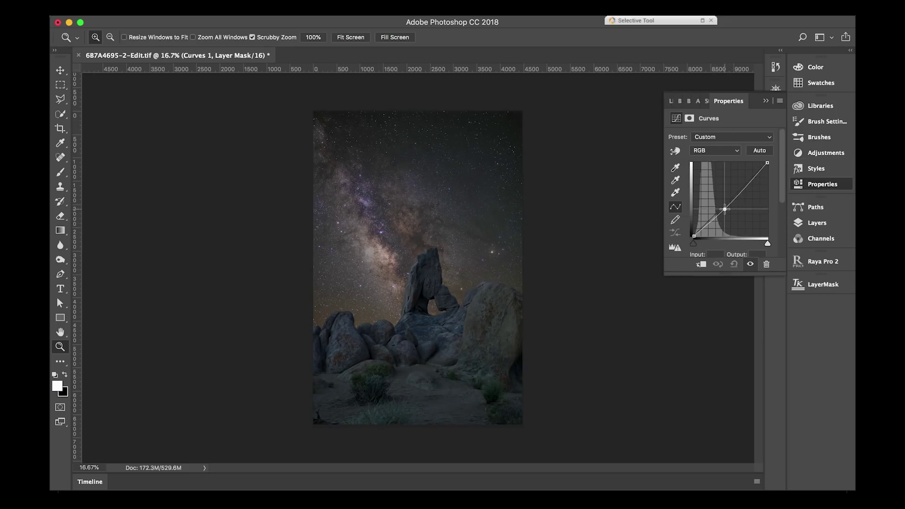
left_click(817, 223)
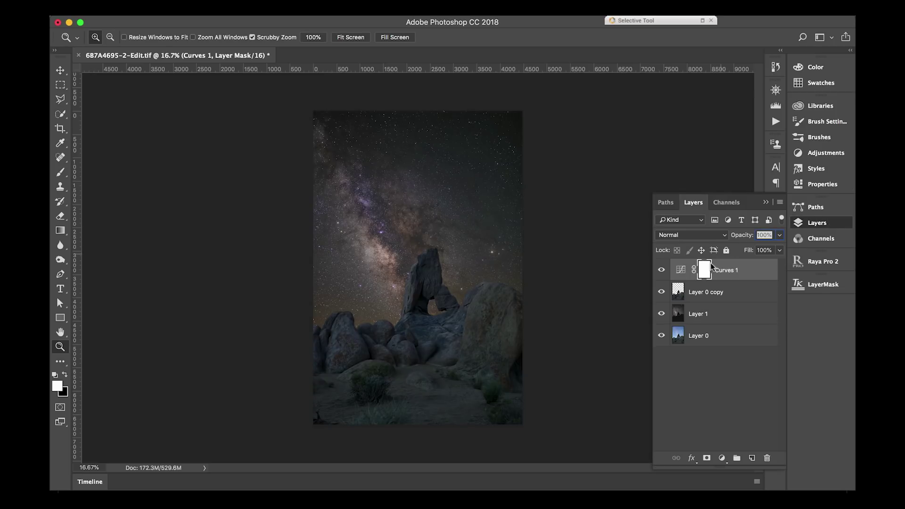
left_click(687, 279, "alt")
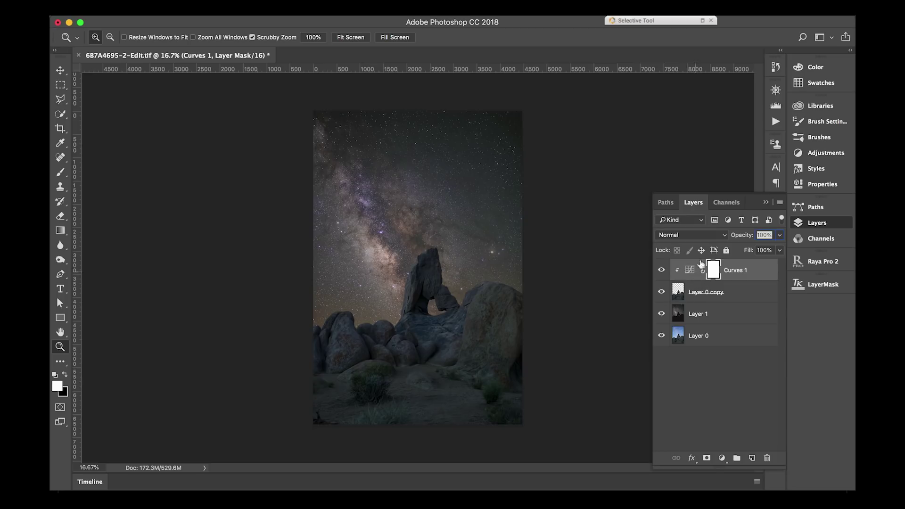
left_click(824, 153)
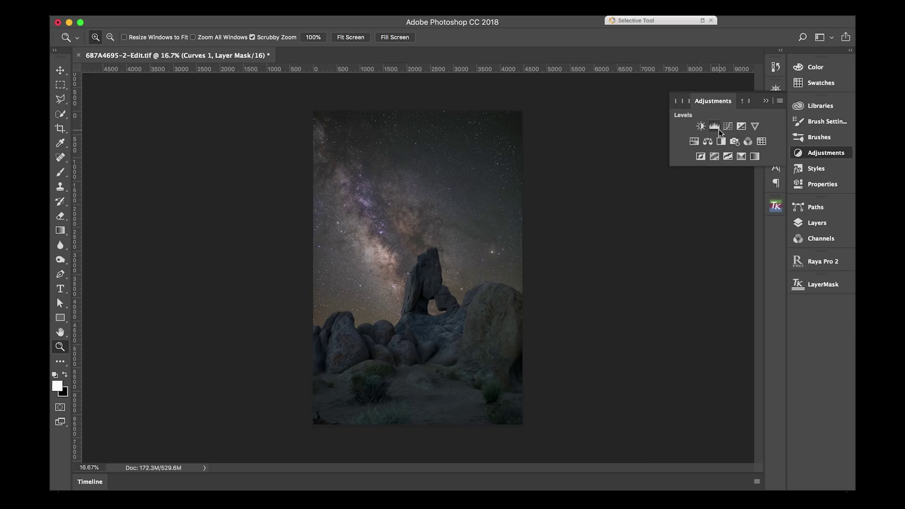
Add a Hue/Saturation layer at Saturation -16 and clip it above Curves 1 to Layer 0 copy
left_click(693, 142)
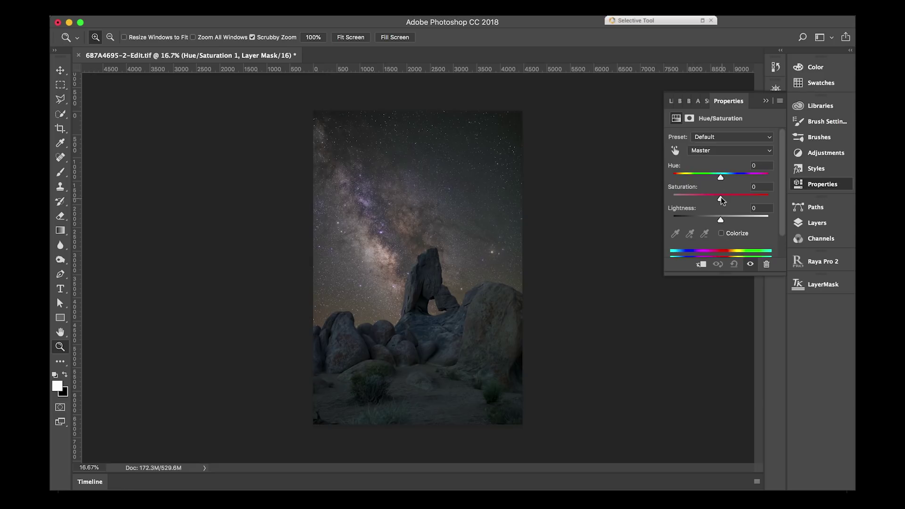
left_click_drag(720, 198, 719, 200)
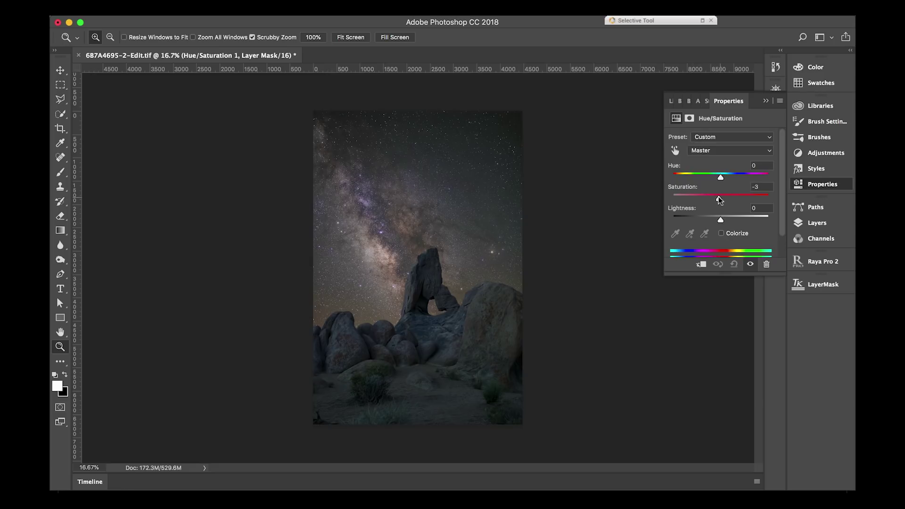
left_click(817, 224)
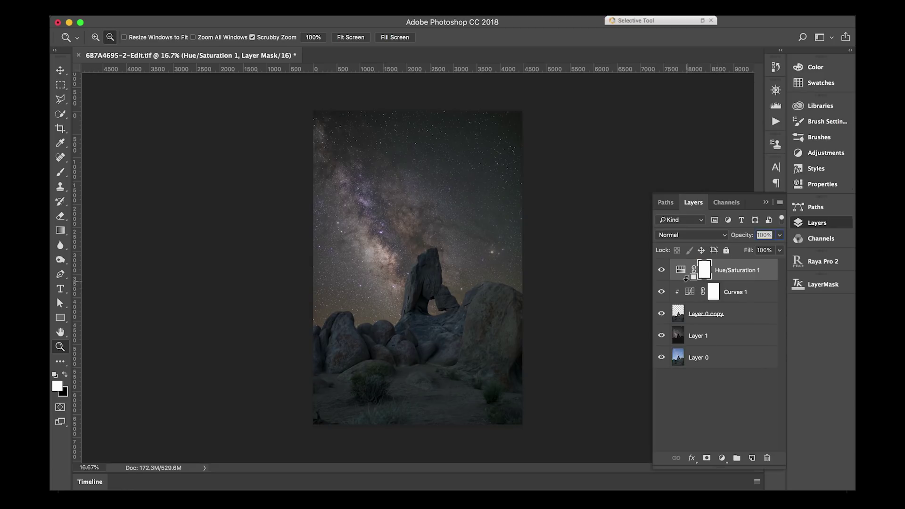
key("alt")
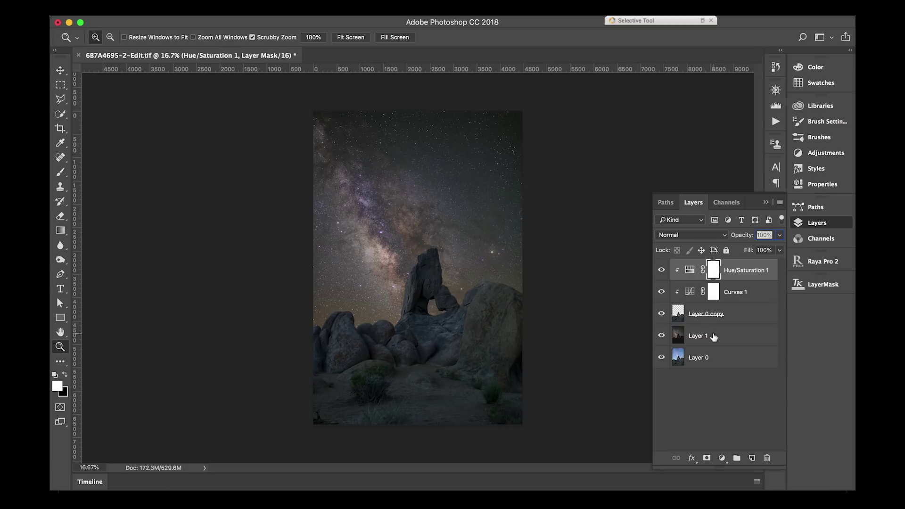
left_click(713, 336)
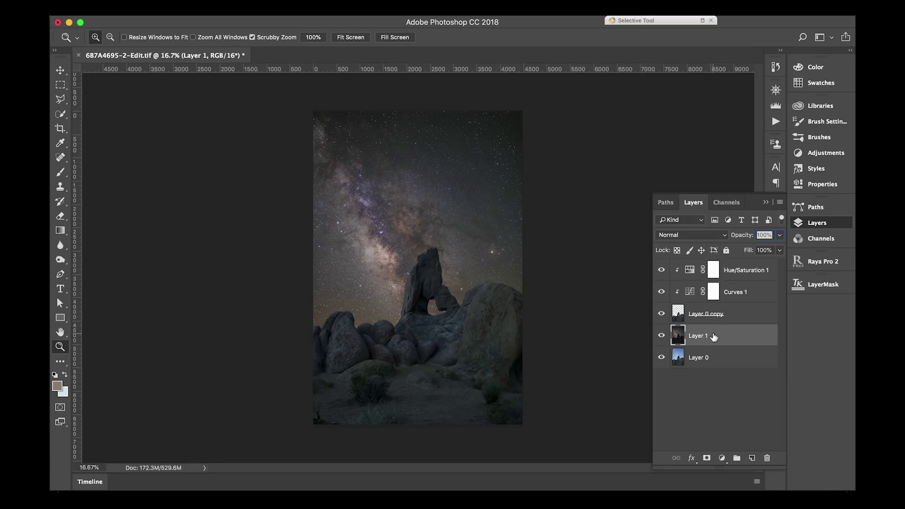
Duplicate Layer 1 and set up the Burn tool on Shadows at 4% with a 2000 brush
key("super+j")
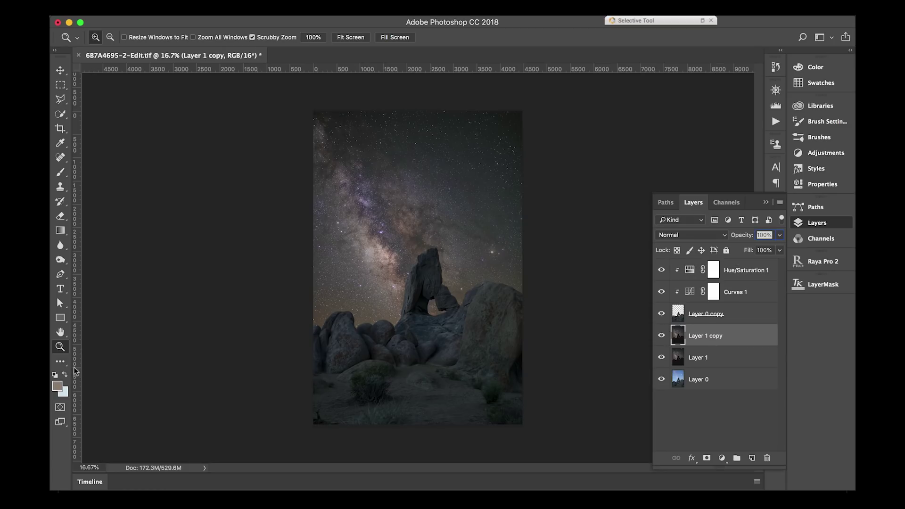
left_click(60, 259)
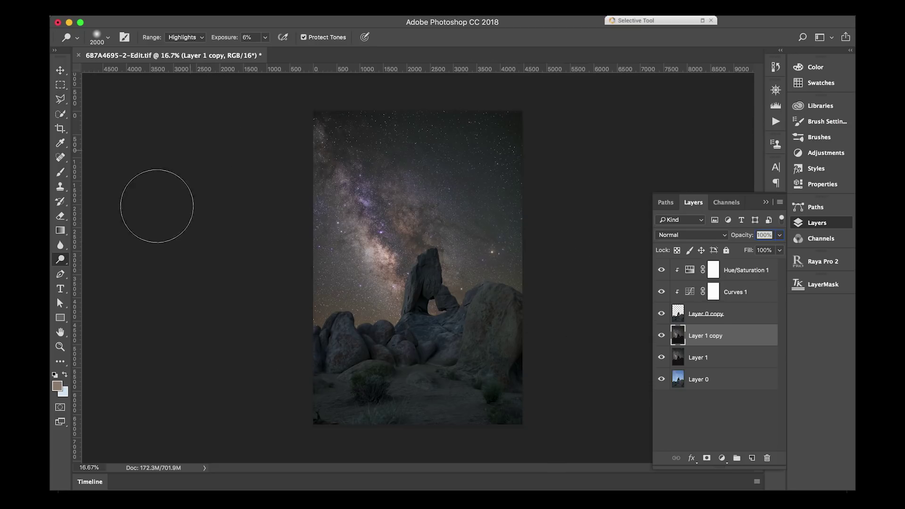
left_click(63, 257)
left_click(105, 268)
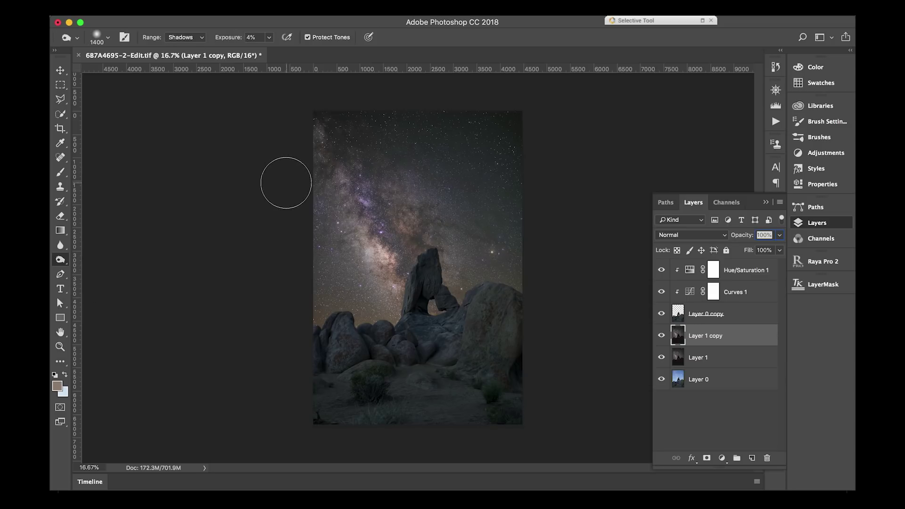
key("bracketright")
key("bracketright")
key("bracketright")
key("bracketright")
key("bracketright")
key("bracketright")
double_click(690, 289)
Pull the Curves 1 midpoint slightly lower to darken the sky and rocks a bit more
left_click_drag(724, 210, 729, 210)
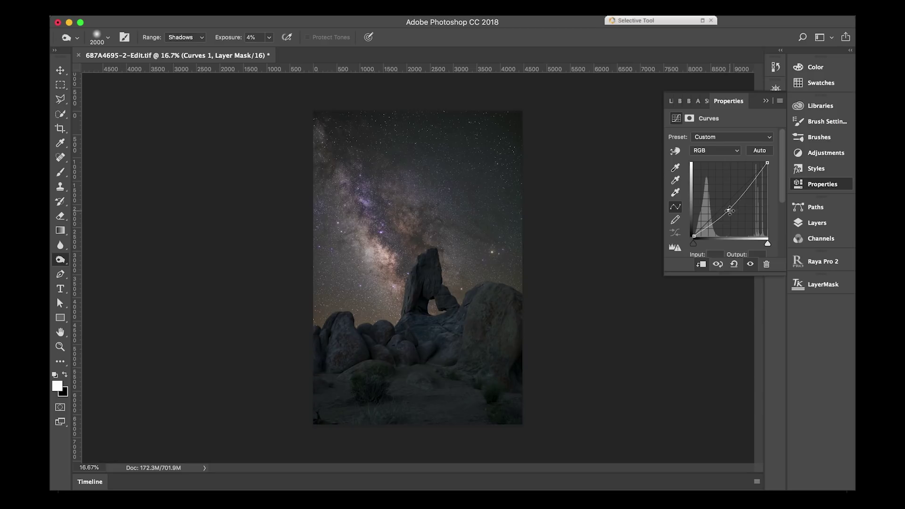
left_click(826, 224)
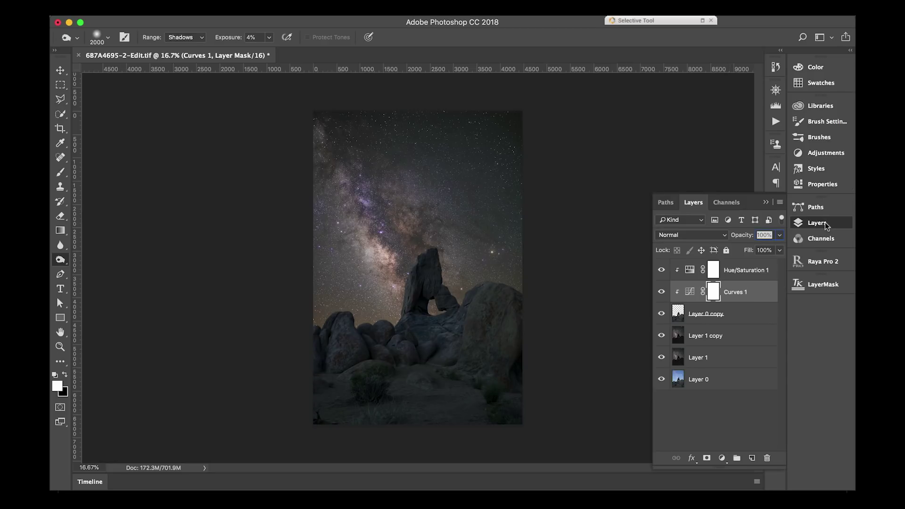
left_click(751, 276)
Select every layer from Hue/Saturation 1 down to Layer 0, flatten to one Background, and save
left_click(737, 370, "shift")
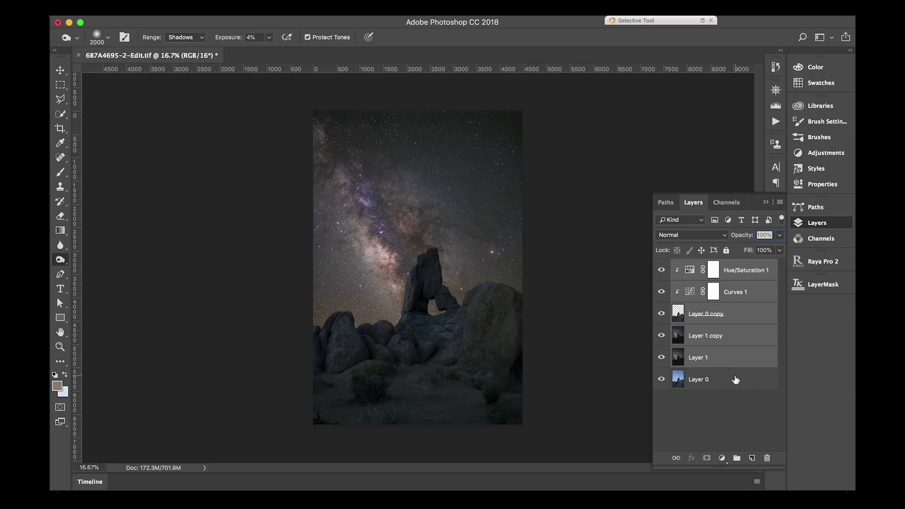
left_click(736, 378, "shift")
right_click(735, 377)
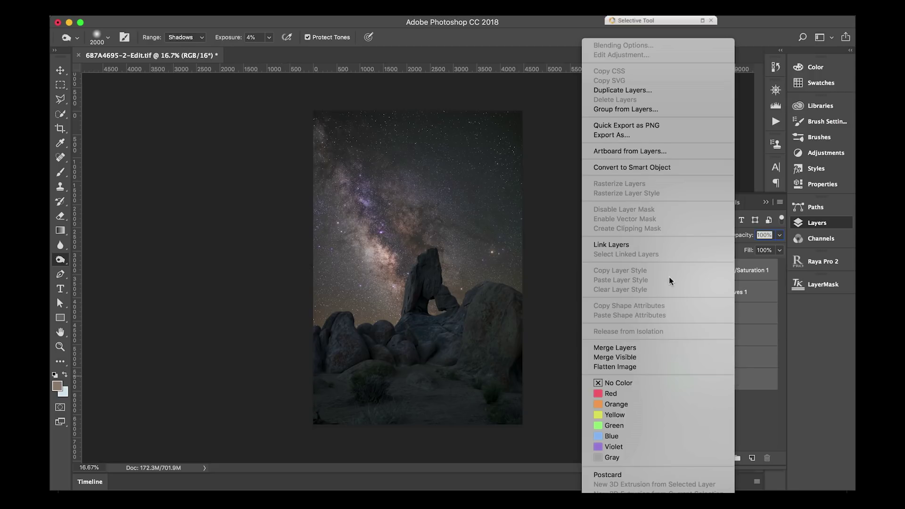
left_click(654, 366)
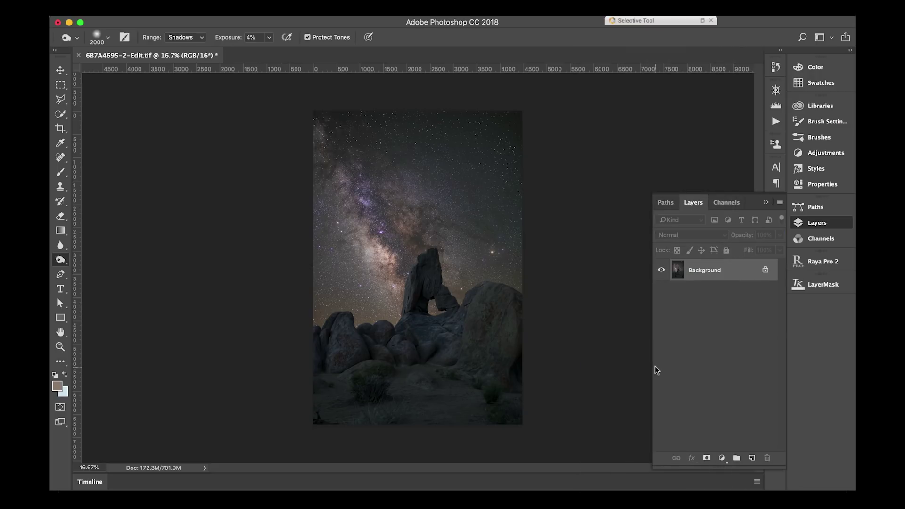
key("super+s")
key("super+Tab")
key("super+Tab")
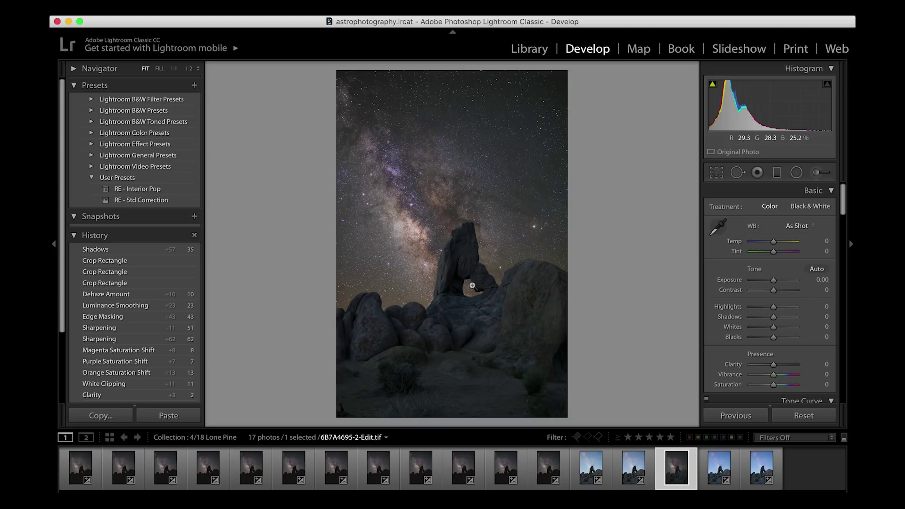
Inspect the arch and lower boulders at 1:1 zoom, then return to the full Fit view
left_click(457, 282)
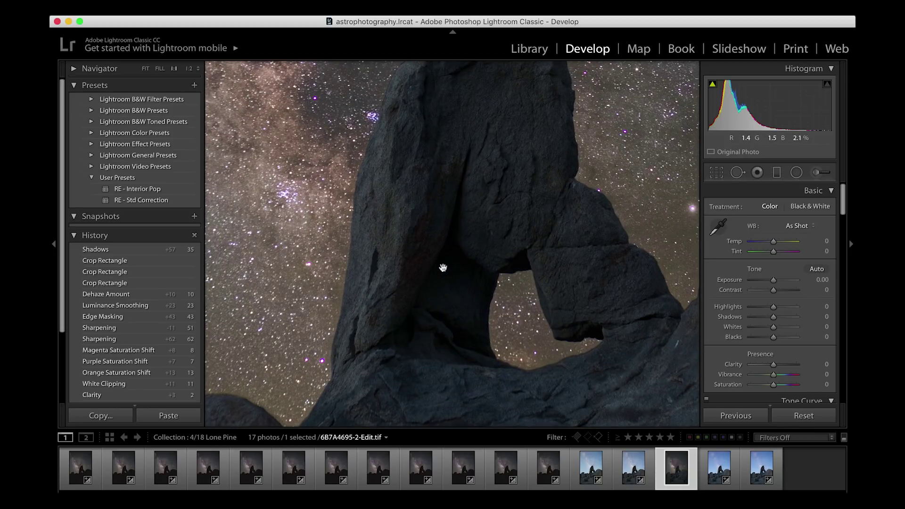
left_click_drag(443, 268, 495, 145)
left_click_drag(461, 214, 421, 194)
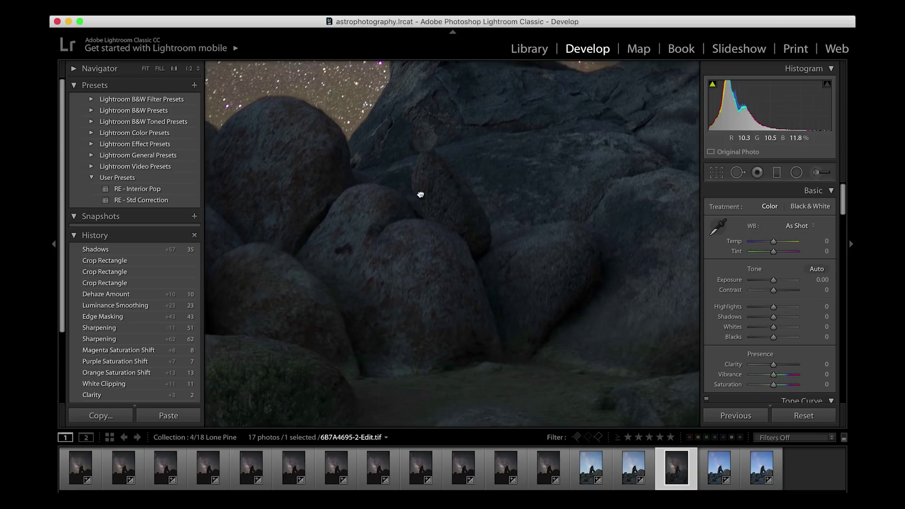
left_click_drag(603, 127, 540, 284)
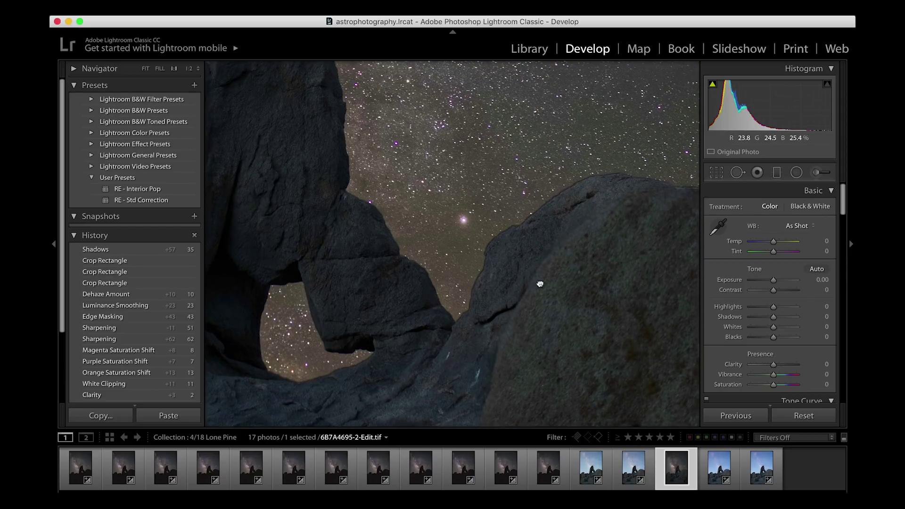
left_click(540, 284)
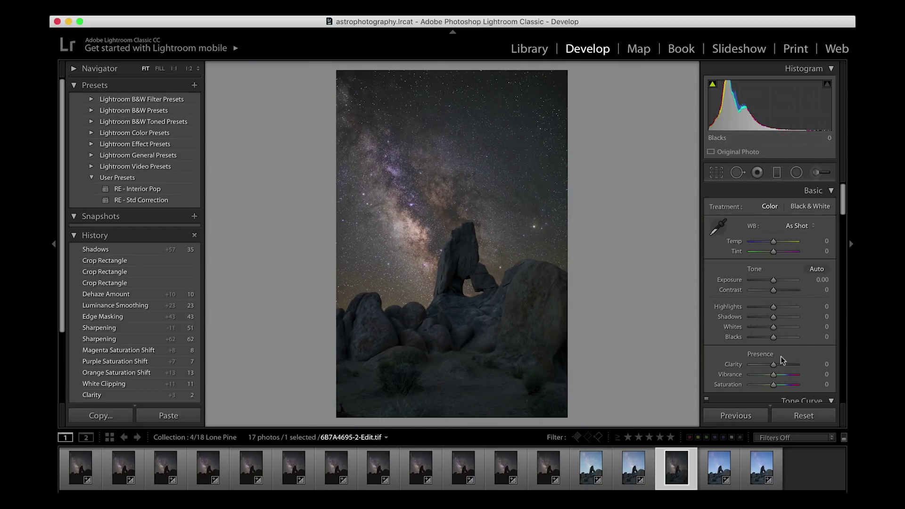
Boost HSL saturation (Orange +20, Yellow +10, Blue +14, Purple +12, Magenta +11) and set Contrast +8
scroll(775, 330, "down", 10)
scroll(776, 353, "down", 5)
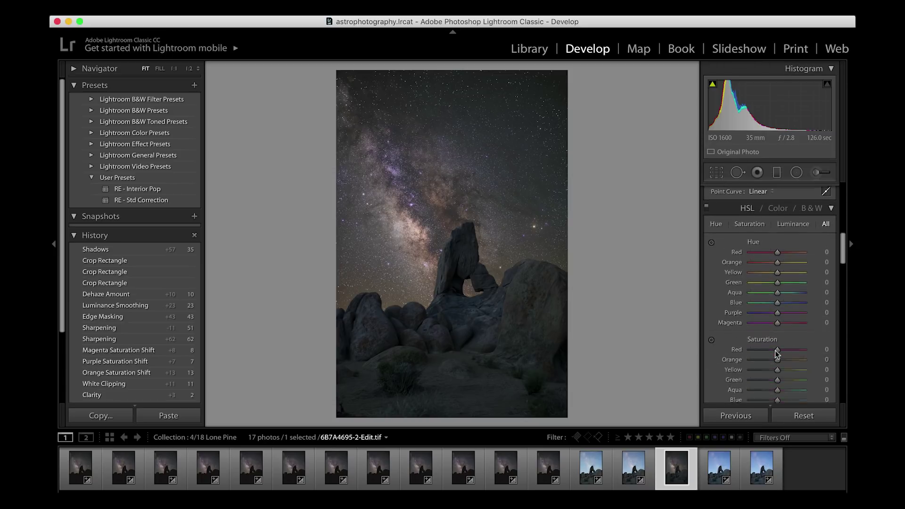
left_click_drag(778, 267, 783, 266)
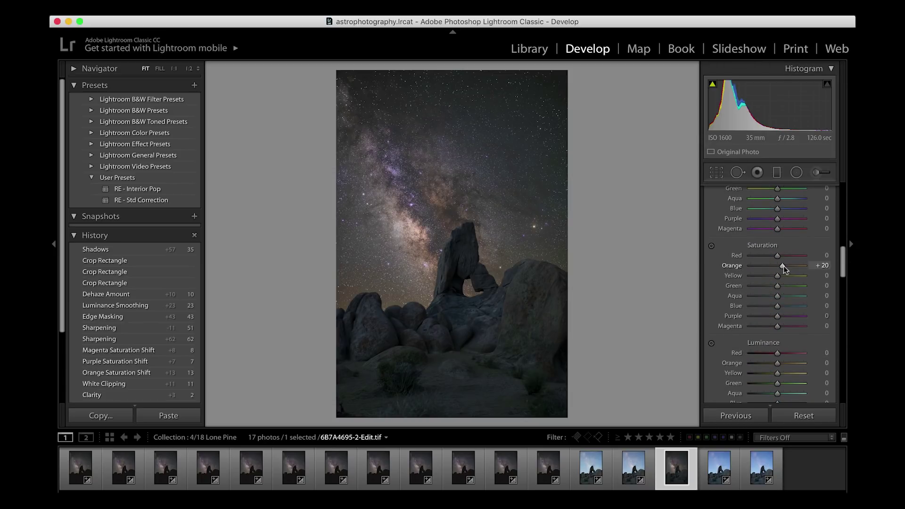
left_click_drag(777, 306, 780, 326)
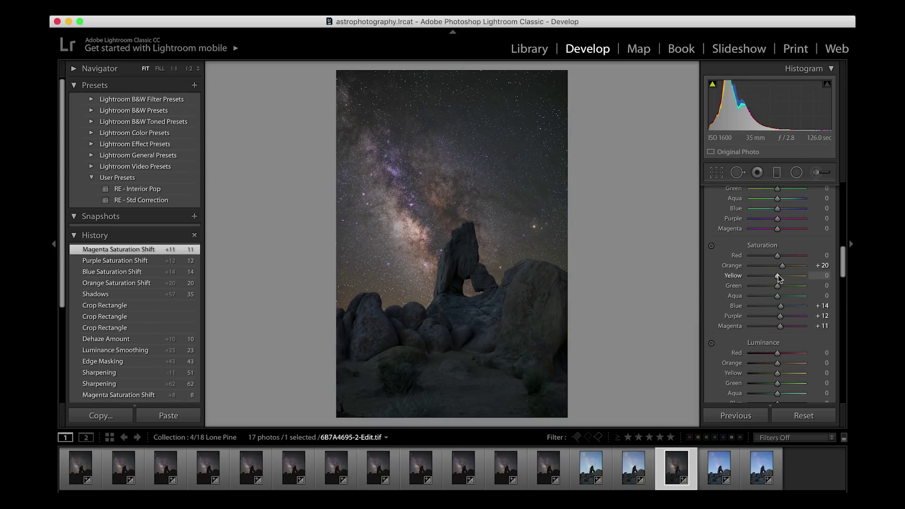
left_click_drag(780, 278, 780, 278)
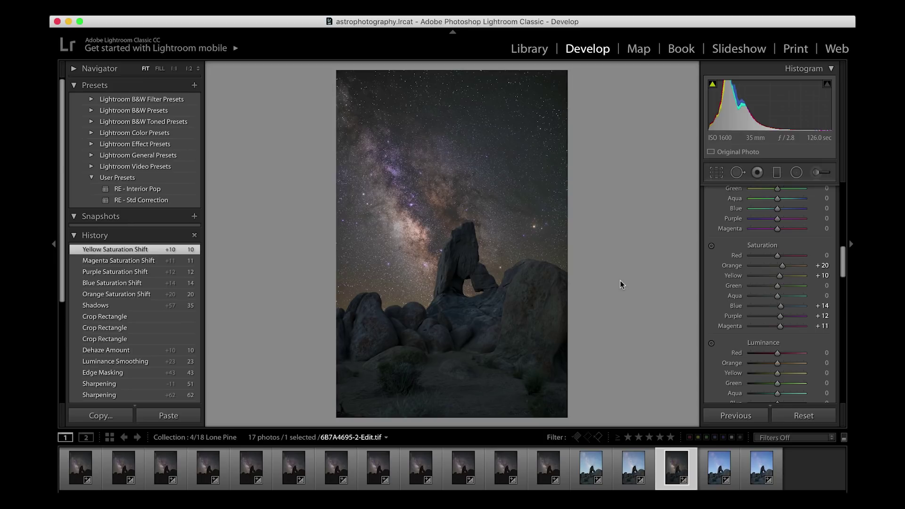
scroll(775, 319, "up", 10)
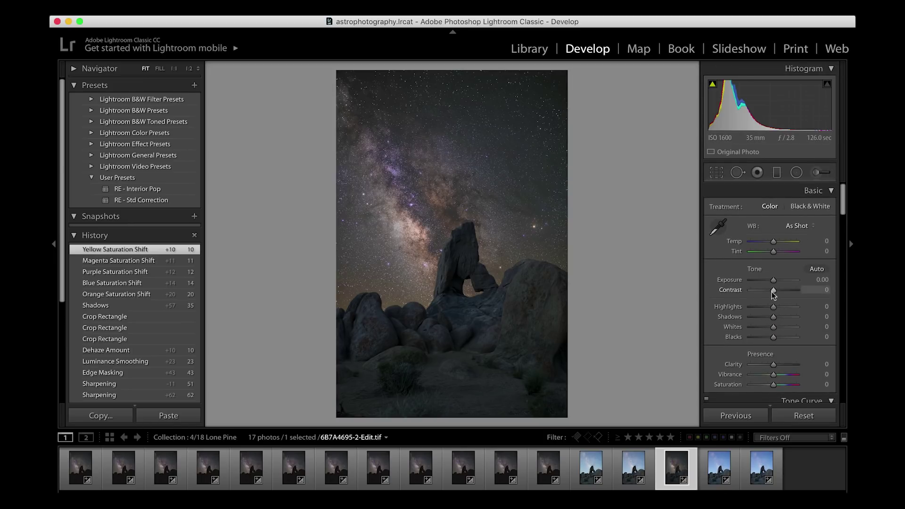
left_click_drag(772, 290, 775, 293)
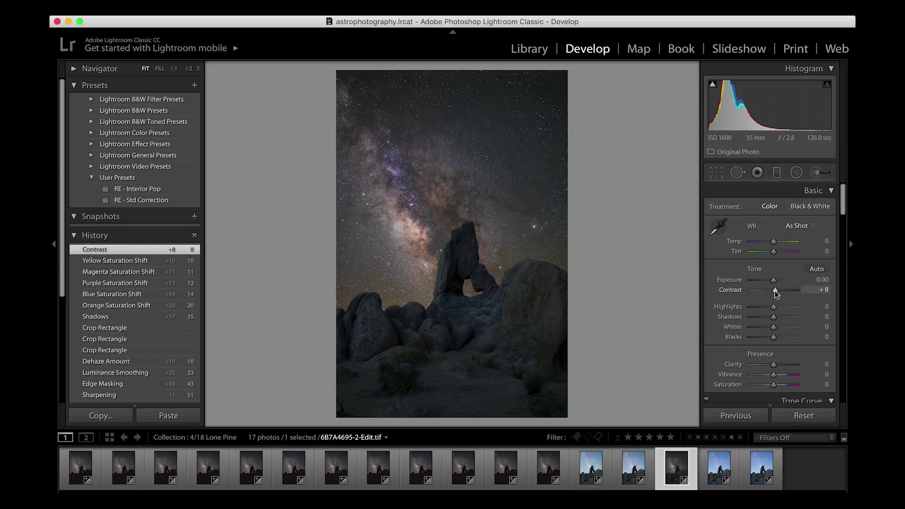